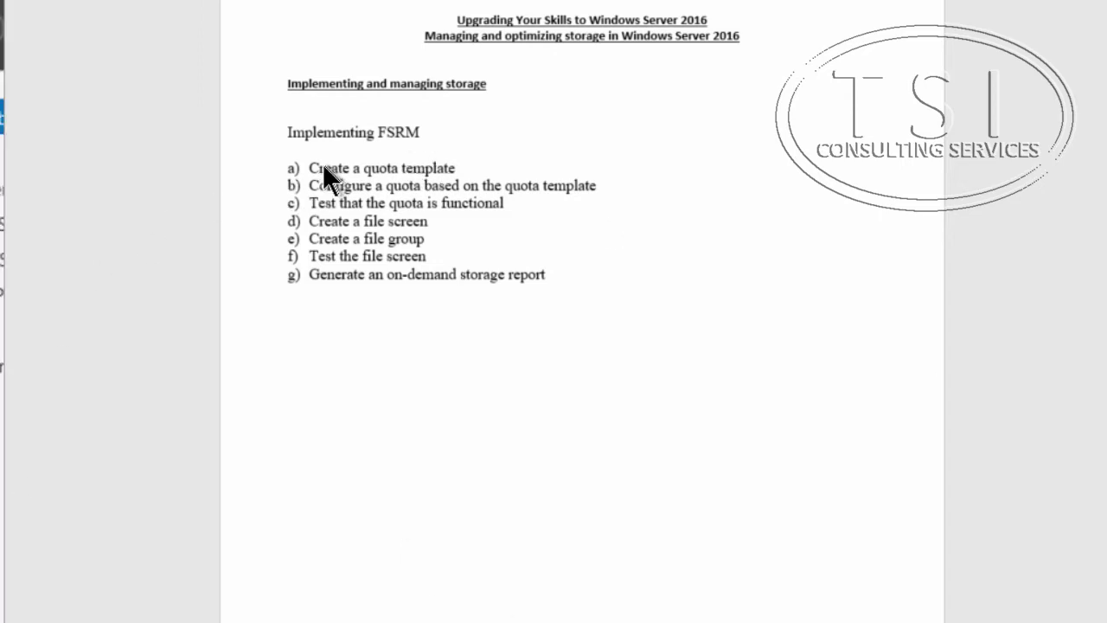
# Highlight the 'Create a quota template' line in the Word lab task list.
pyautogui.tripleClick(420, 168)
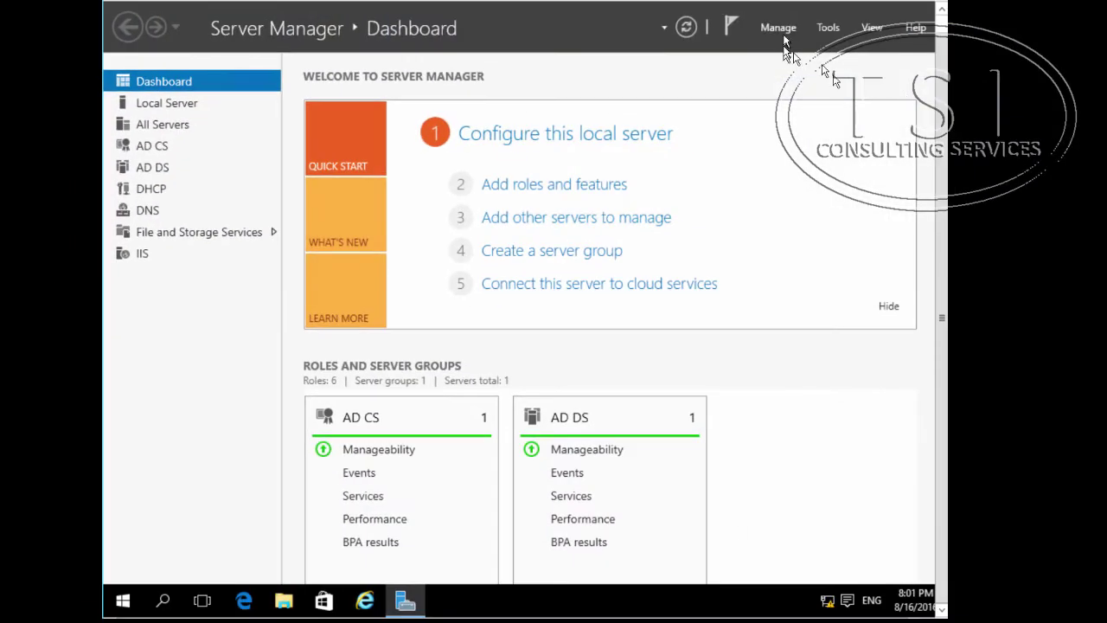
# Start Add Roles and Features, choosing role-based installation on the local server.
pyautogui.click(781, 29)
pyautogui.click(789, 48)
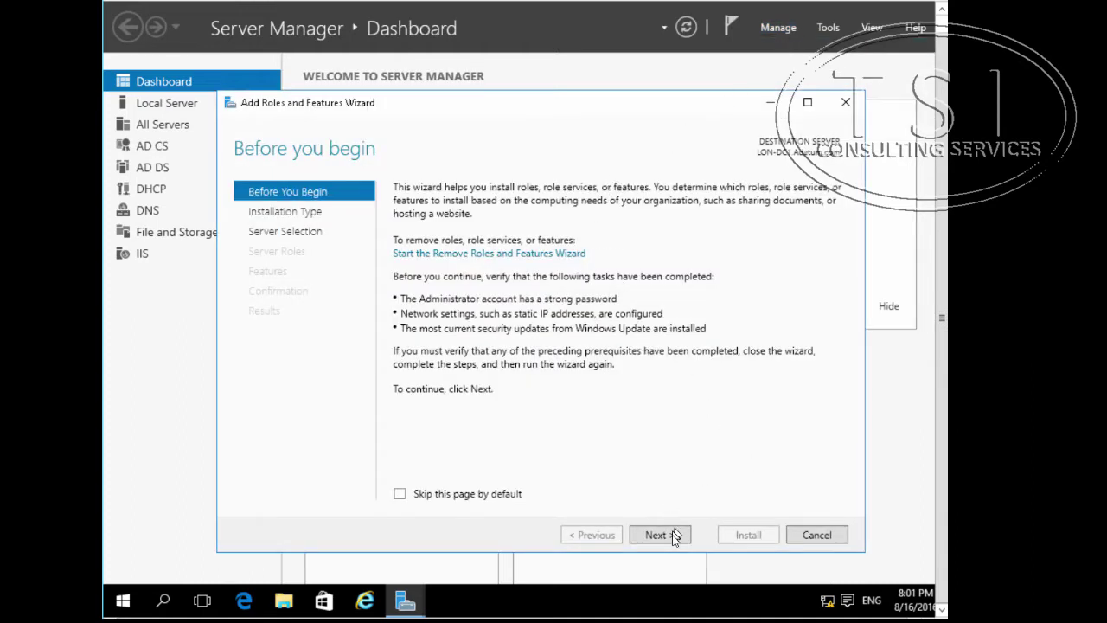
pyautogui.click(672, 536)
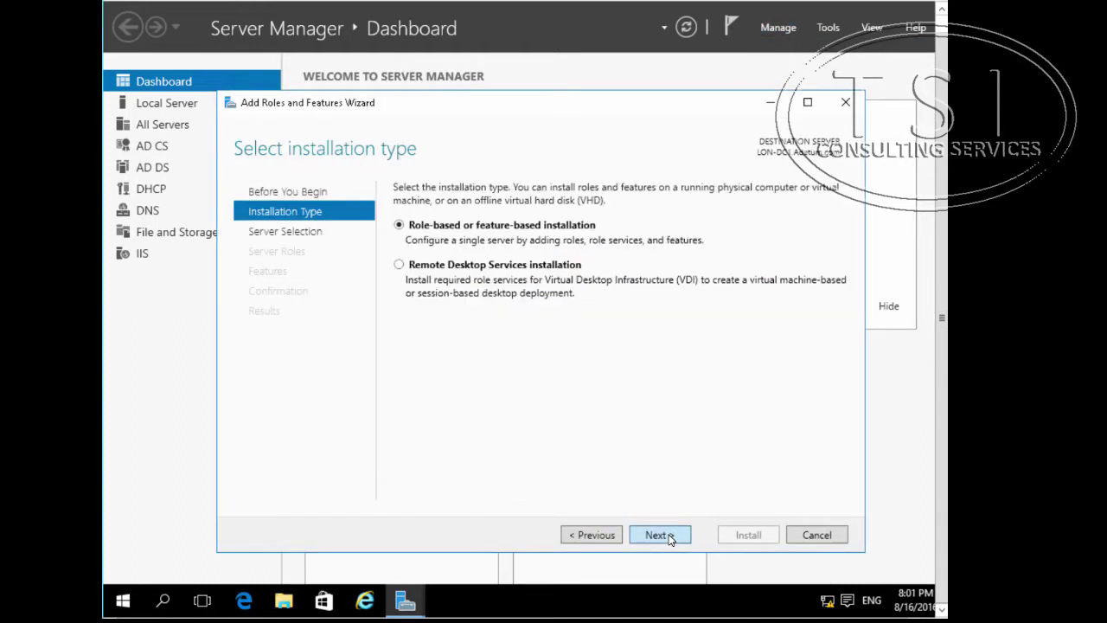
pyautogui.click(670, 536)
pyautogui.click(671, 536)
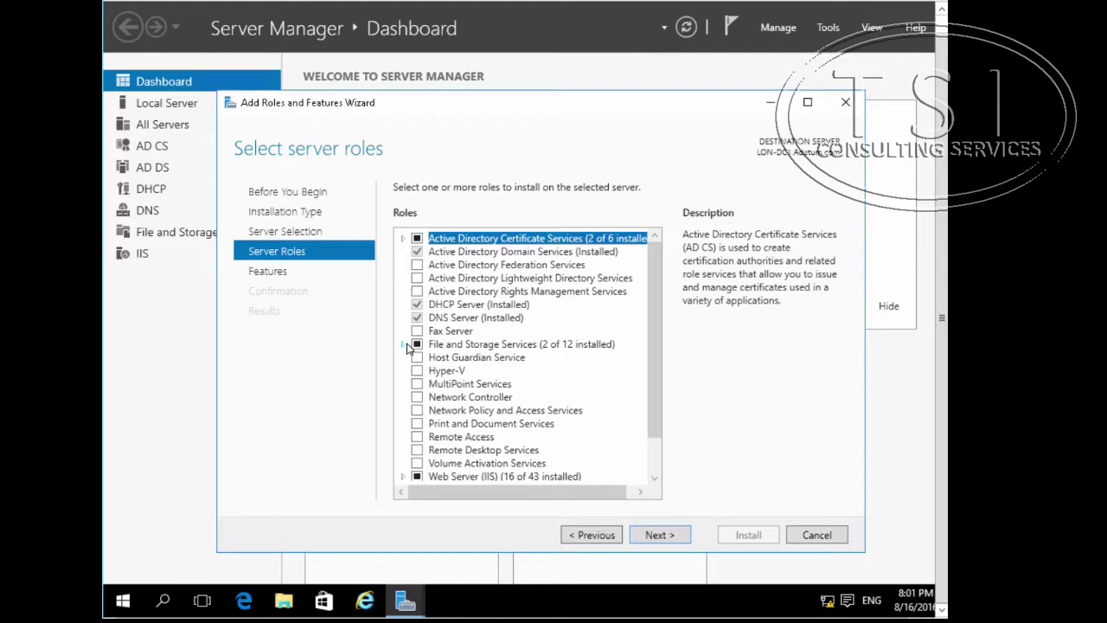
# Select File Server Resource Manager with its management tools and install it.
pyautogui.click(403, 345)
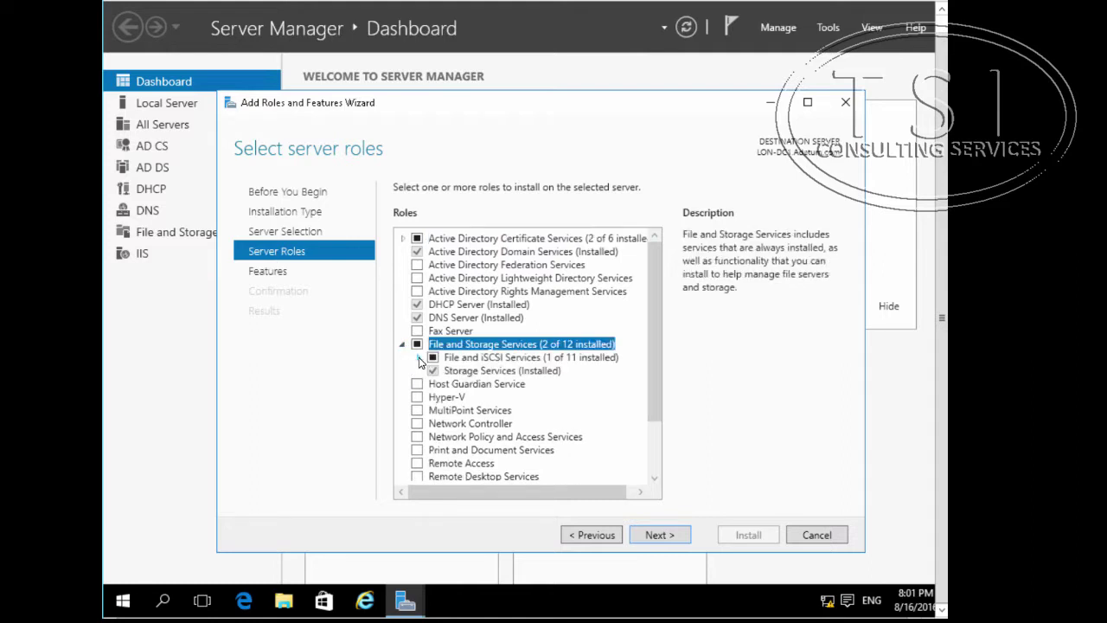
pyautogui.click(419, 357)
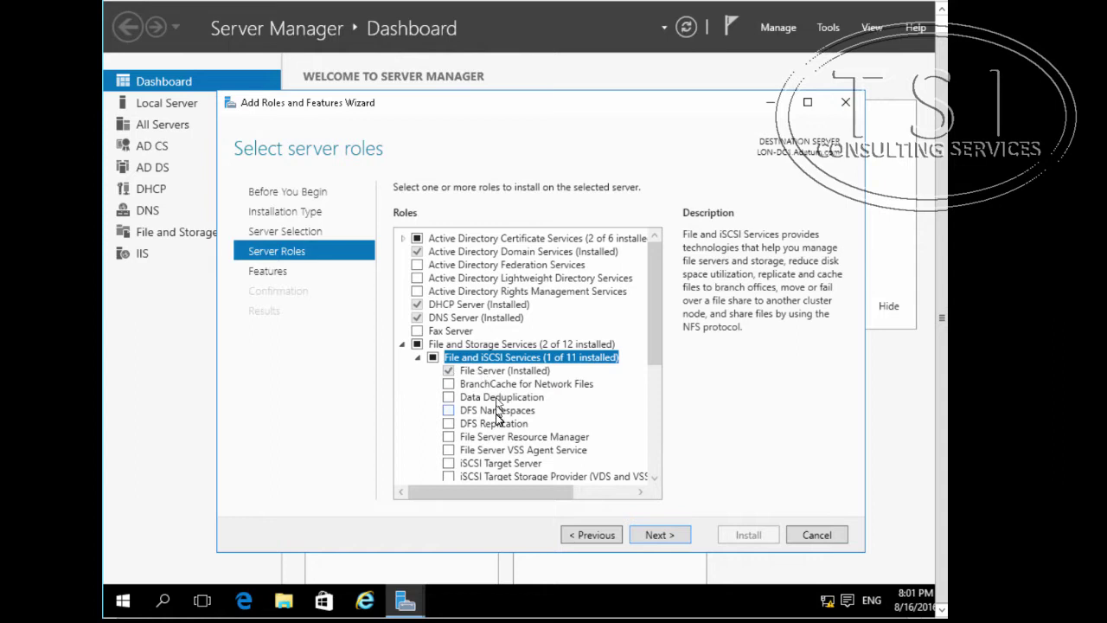
pyautogui.scroll(-1, 495, 417)
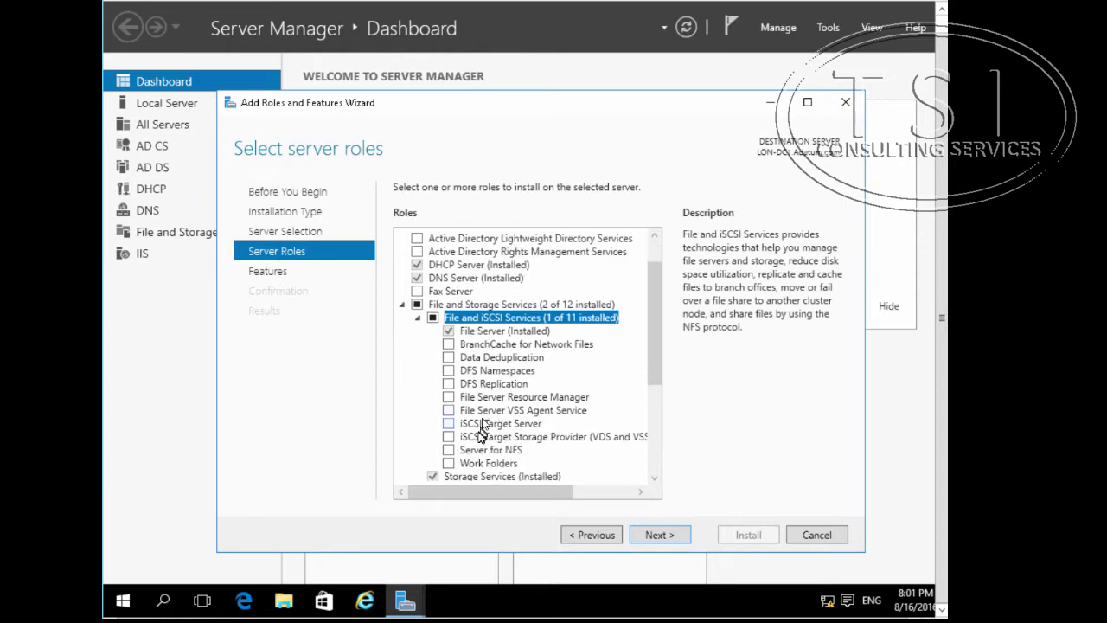
pyautogui.click(449, 397)
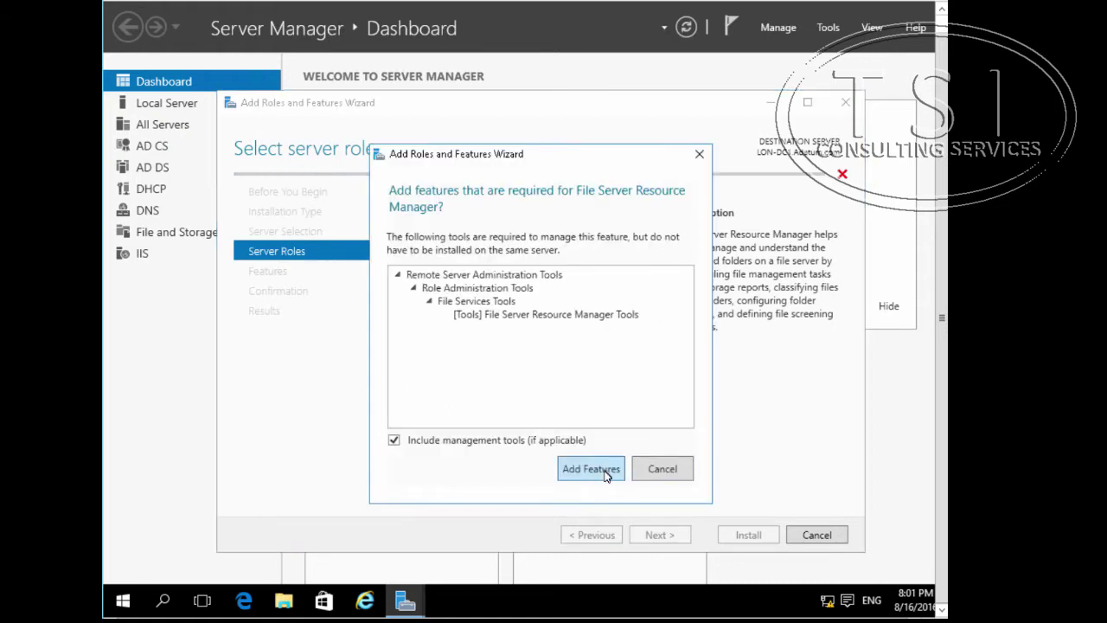
pyautogui.click(607, 474)
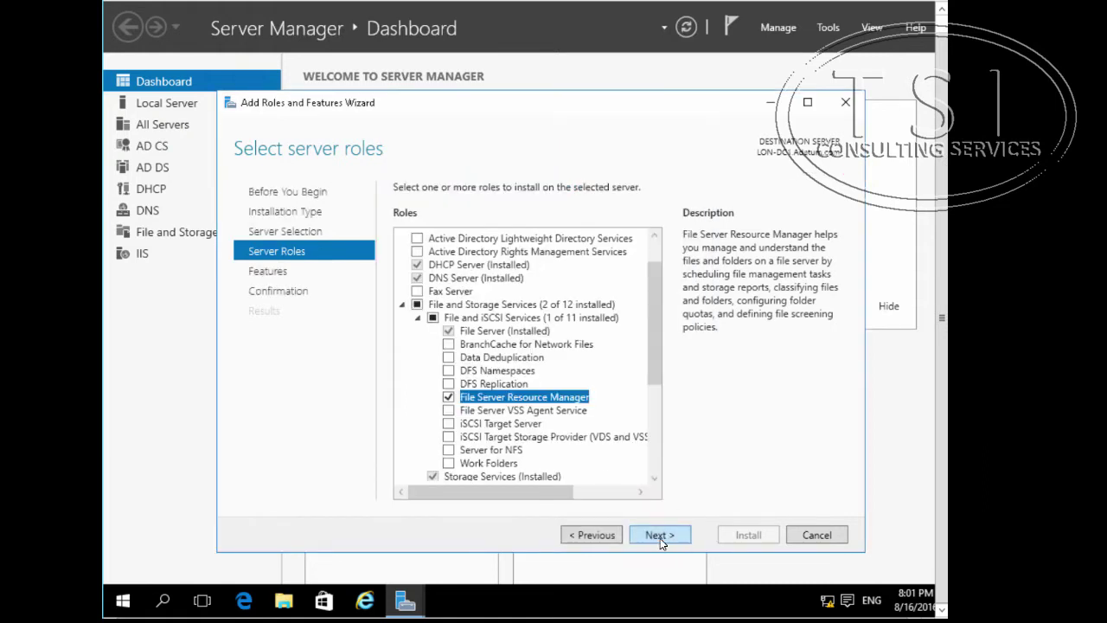
pyautogui.click(660, 538)
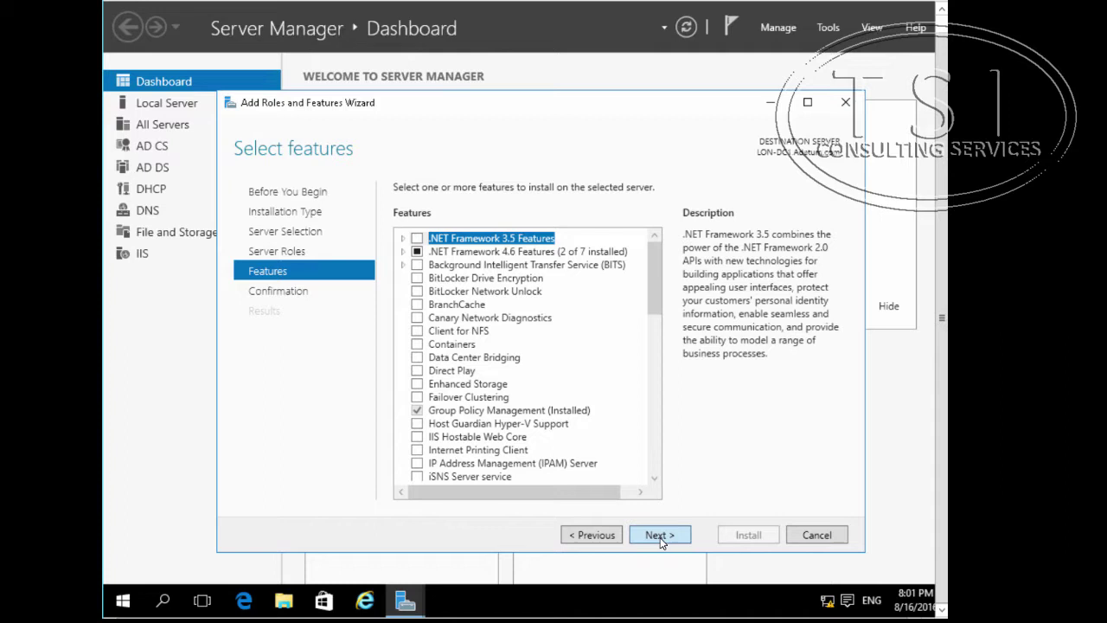
pyautogui.click(660, 537)
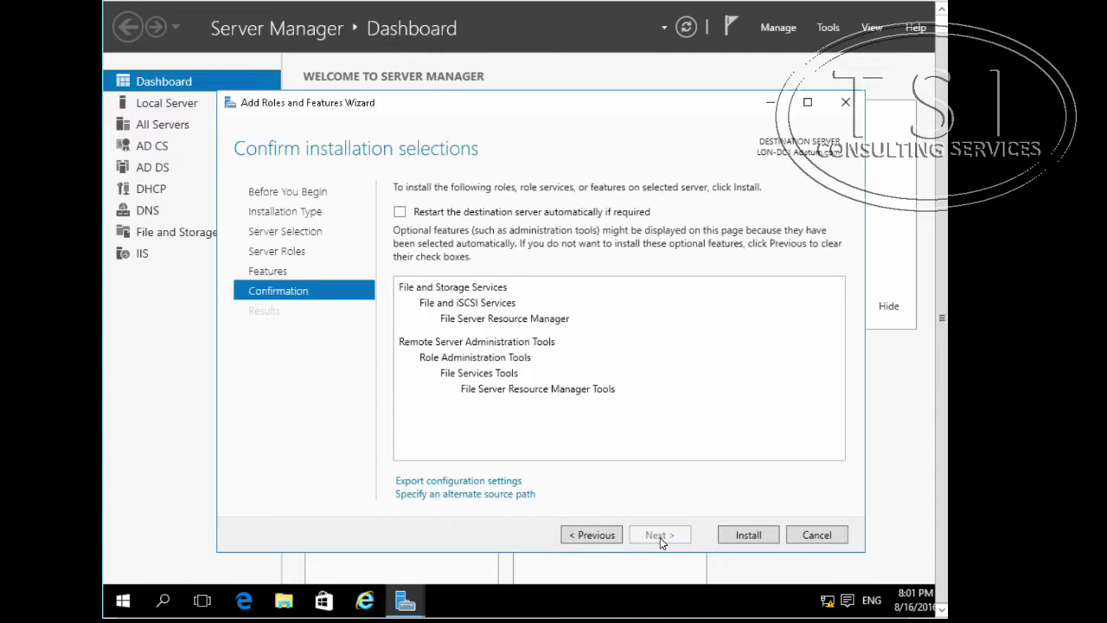
pyautogui.click(741, 532)
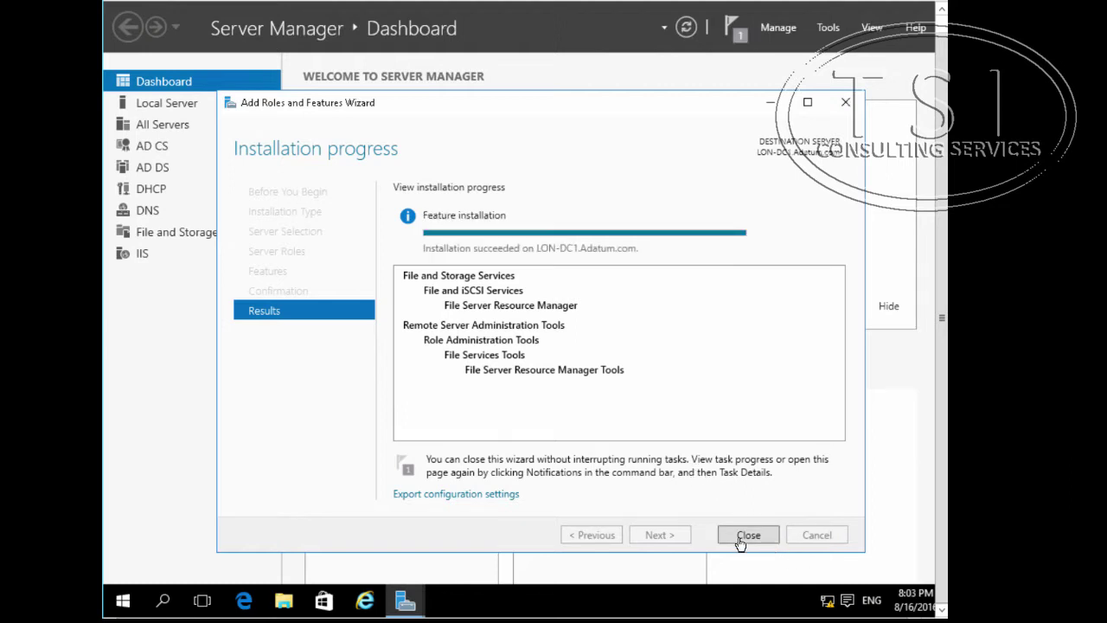
# Close the finished installation wizard and launch File Server Resource Manager from Tools.
pyautogui.click(747, 536)
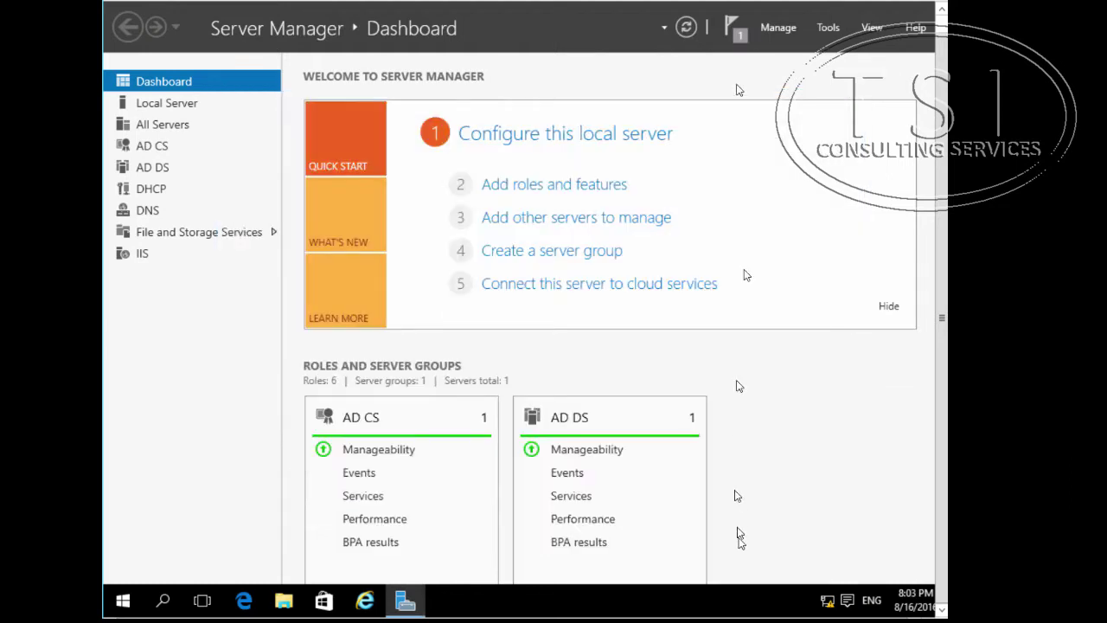
pyautogui.click(829, 28)
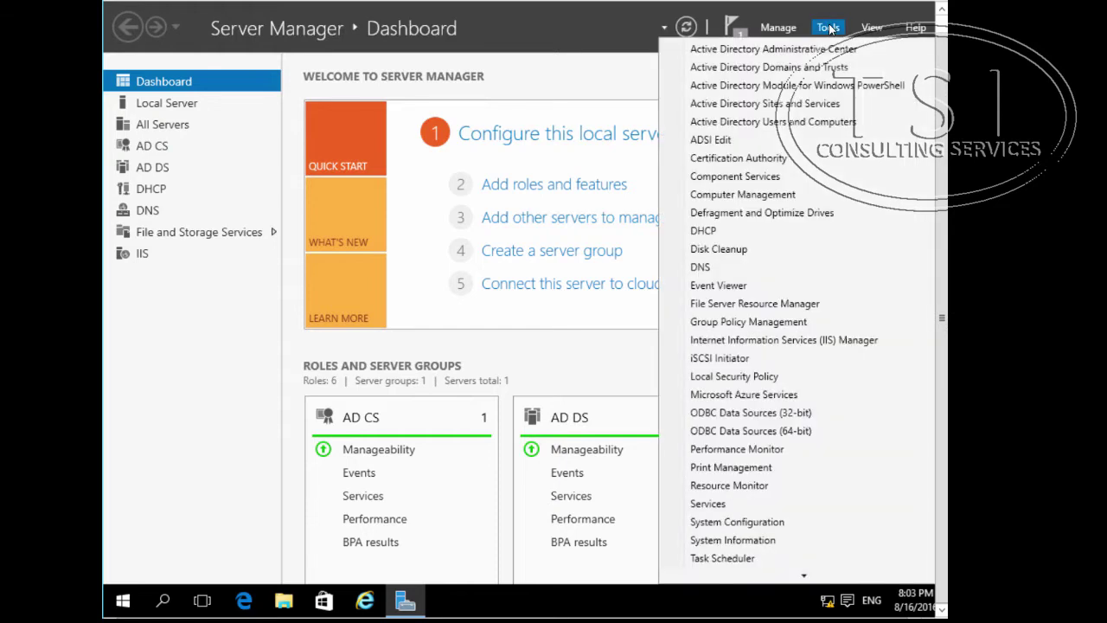
pyautogui.click(721, 305)
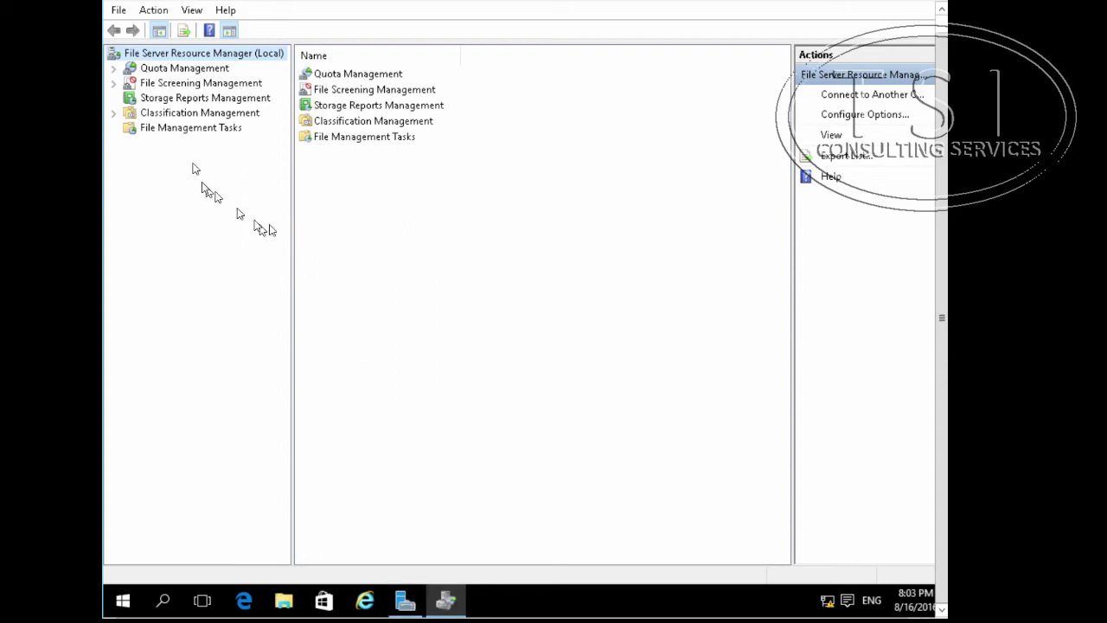
# Expand Quota Management and start a new quota template from Quota Templates.
pyautogui.click(114, 69)
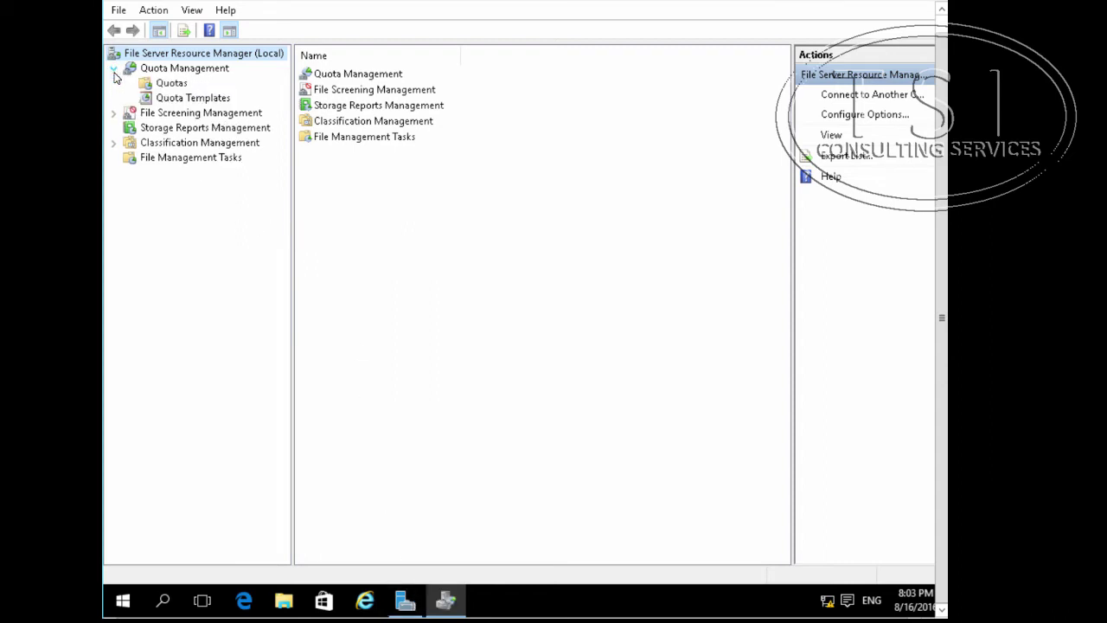
pyautogui.click(182, 98)
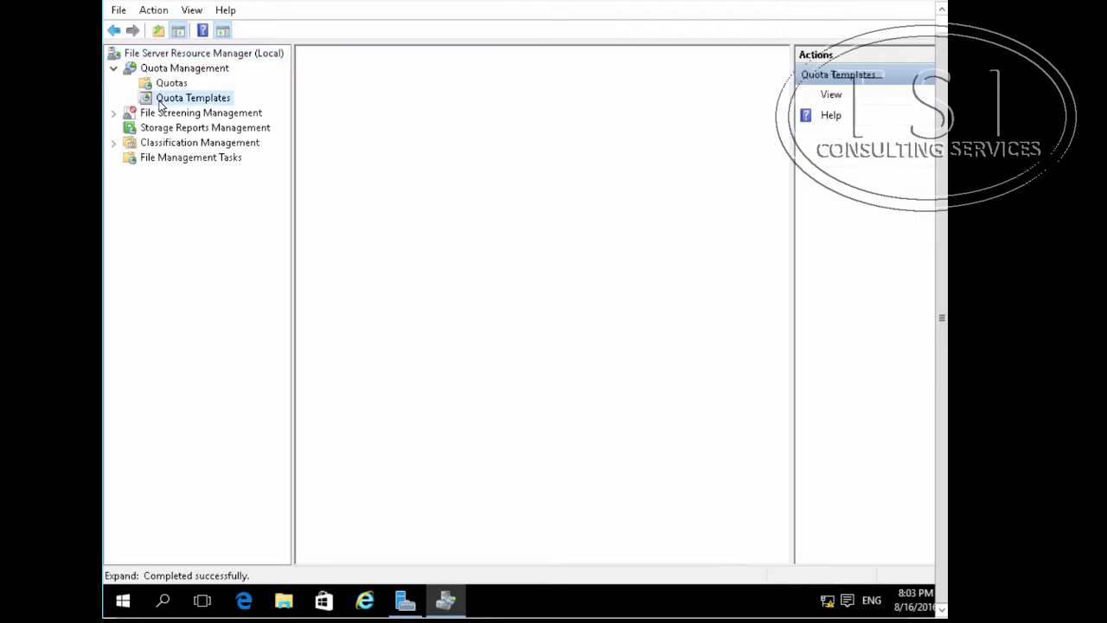
pyautogui.rightClick(179, 103)
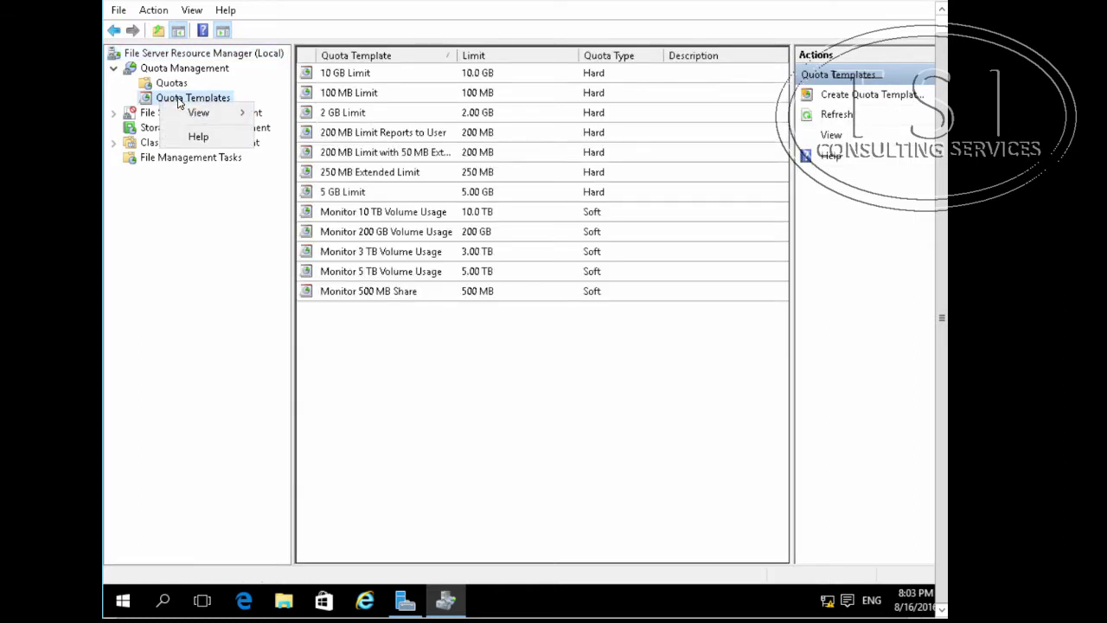
pyautogui.press('Escape')
pyautogui.rightClick(179, 102)
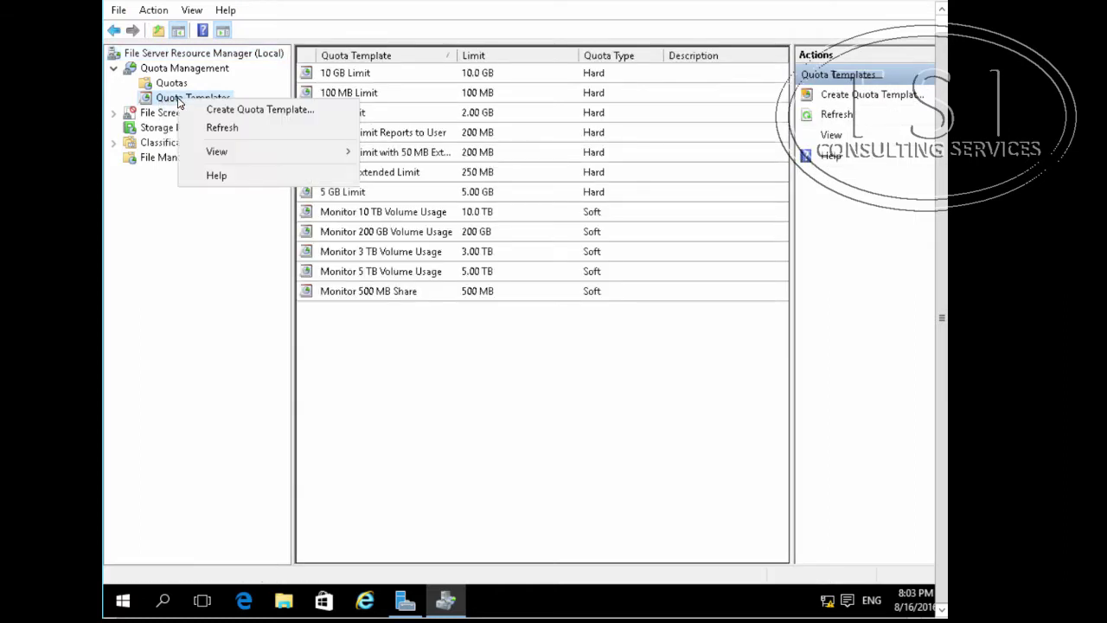
pyautogui.click(239, 114)
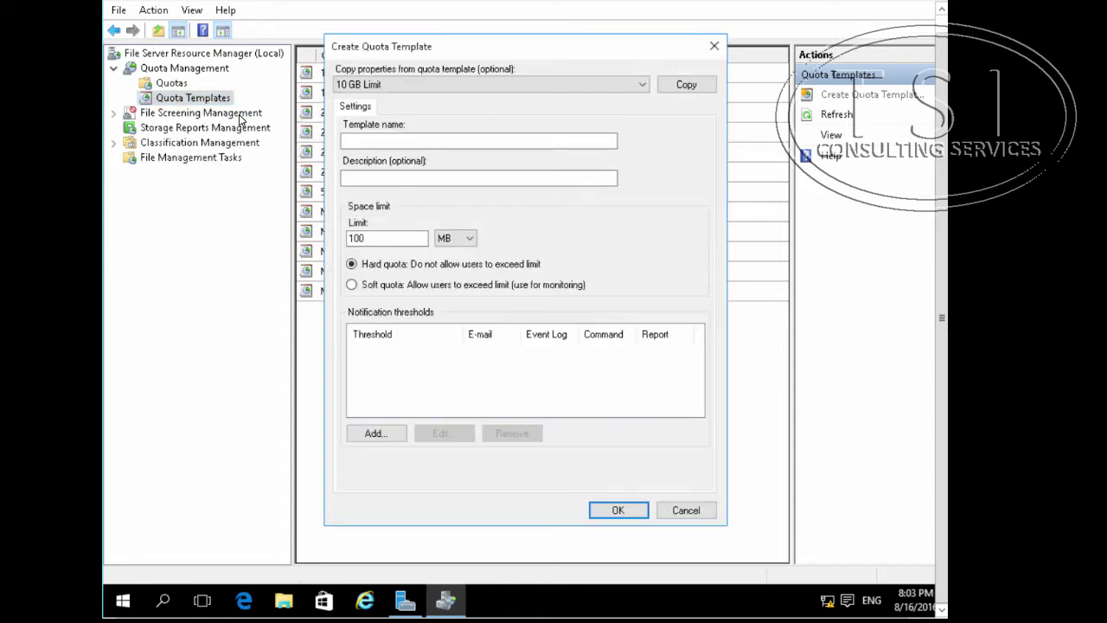
# Name the template '500 MB Linit - Moil to User and log to Event Viewer', set the limit to 500 MB, and begin a notification threshold.
pyautogui.click(410, 141)
pyautogui.write('500 M')
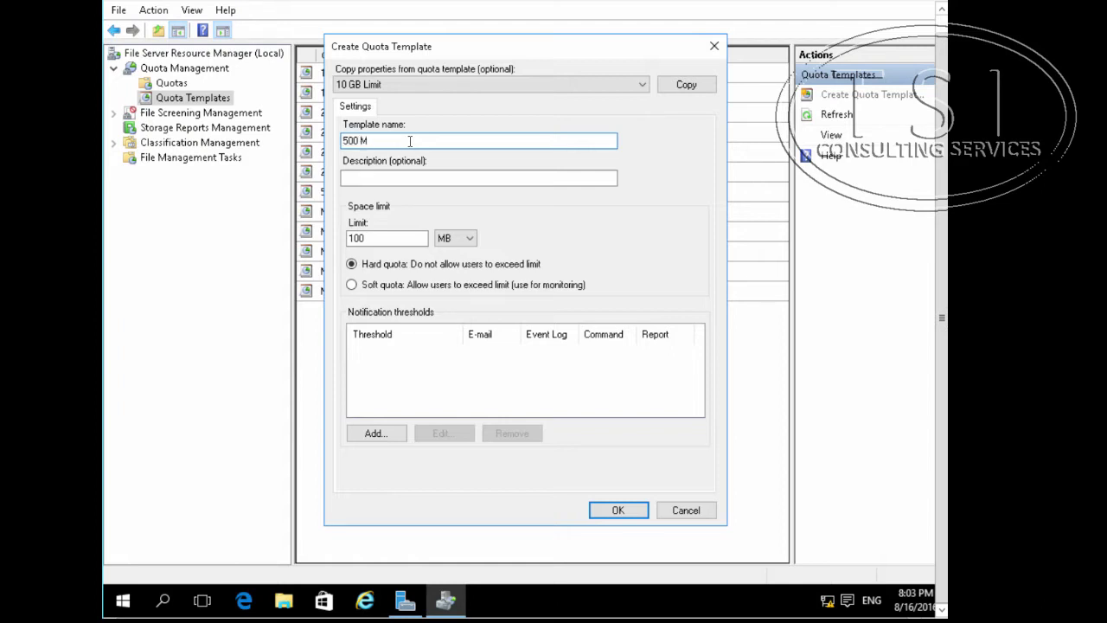
pyautogui.write('B Lin')
pyautogui.write('i')
pyautogui.write('t')
pyautogui.write(' - Mo')
pyautogui.write('il')
pyautogui.write(' to Use')
pyautogui.write('r and lo')
pyautogui.write('g to Event ')
pyautogui.write('Vi')
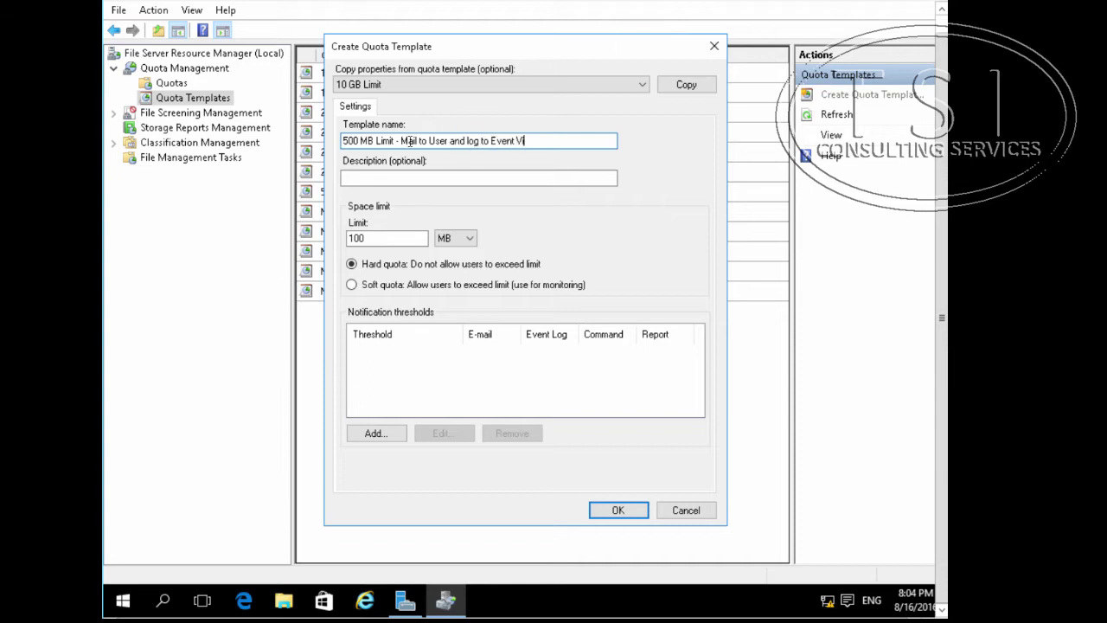
pyautogui.write('ewer')
pyautogui.click(367, 237)
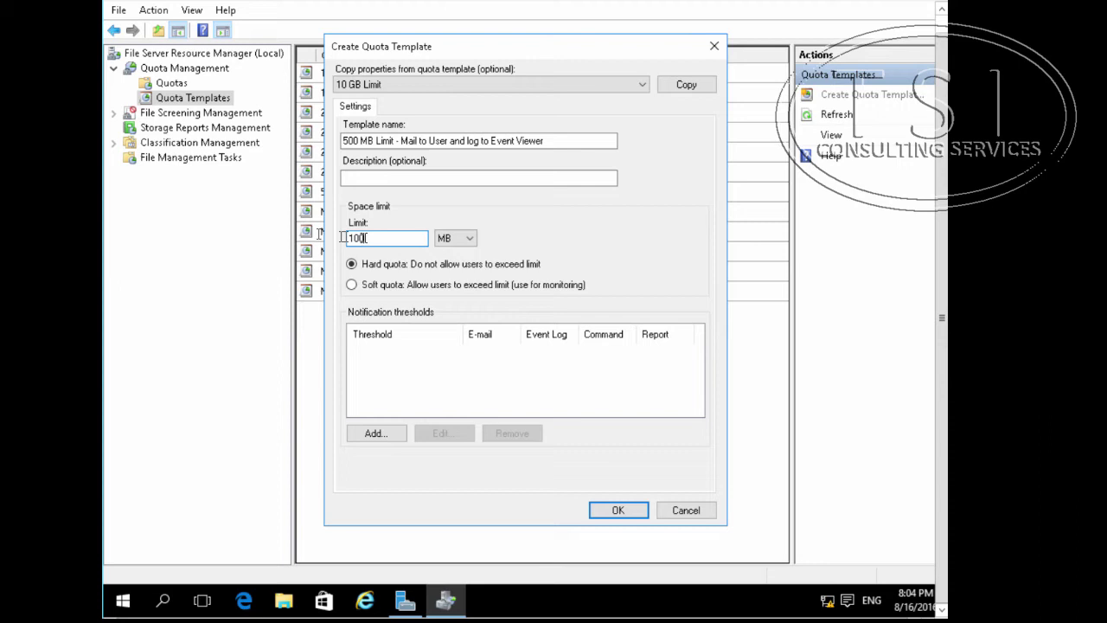
pyautogui.doubleClick(344, 238)
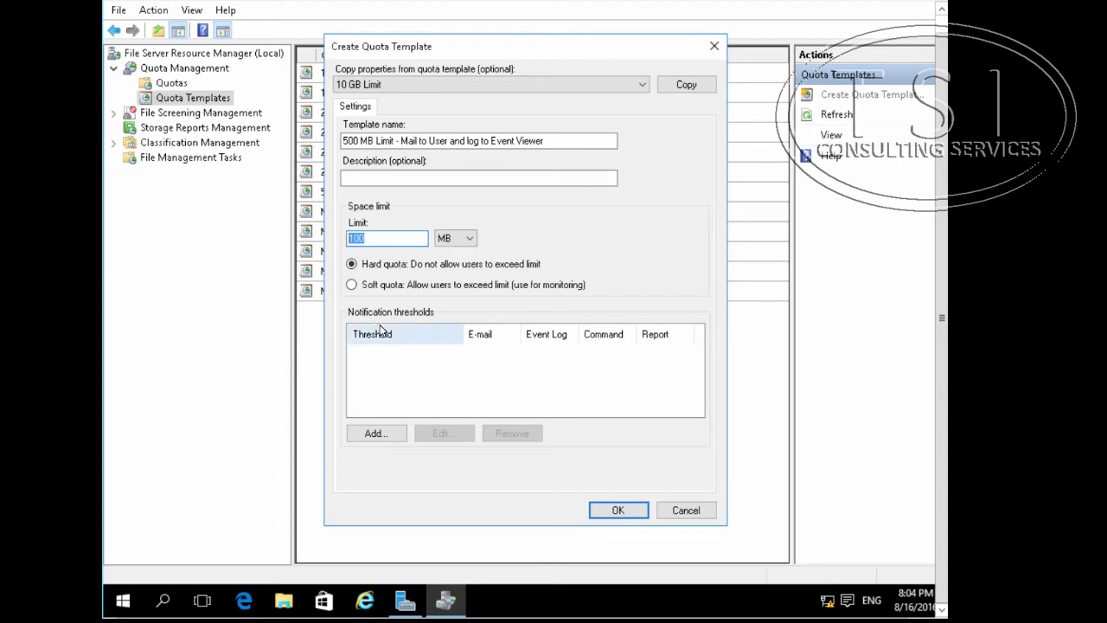
pyautogui.write('500')
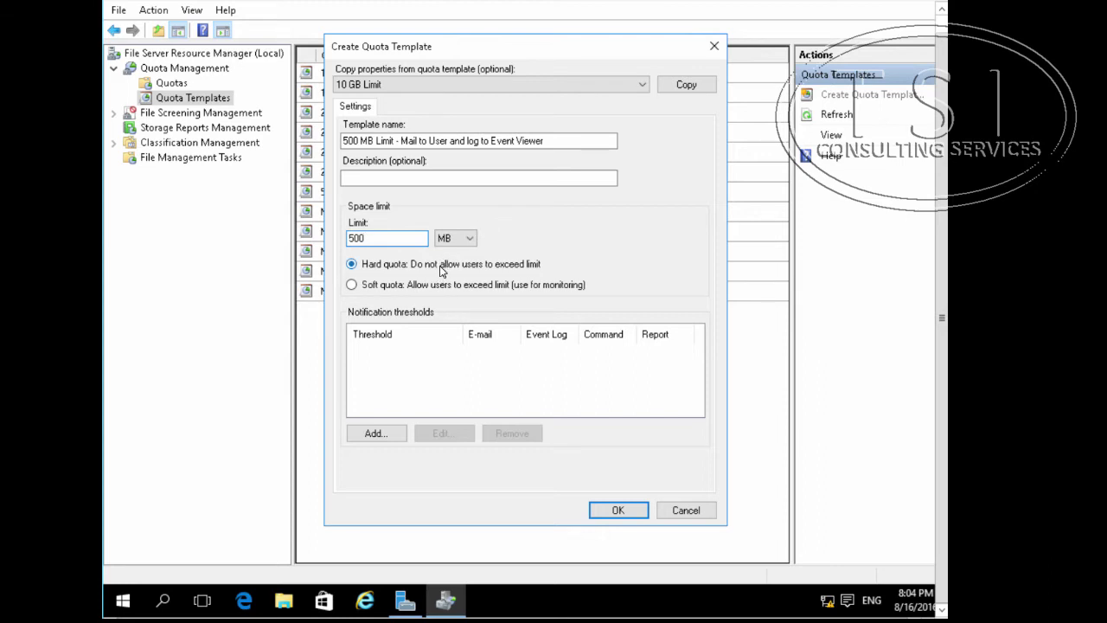
pyautogui.click(372, 432)
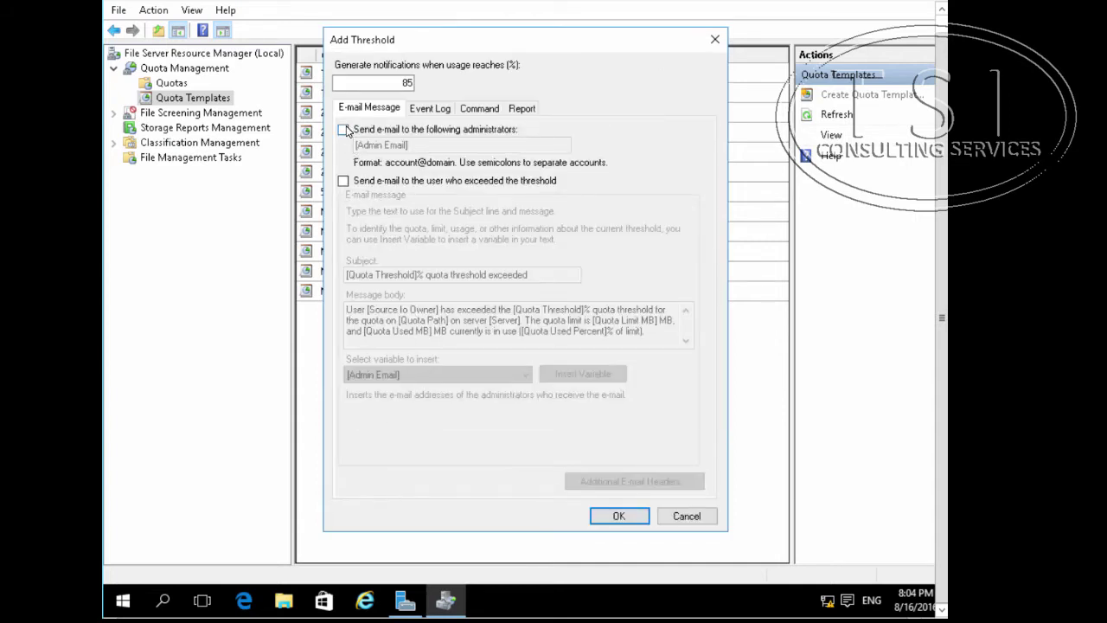
# Set the threshold to 75% and e-mail only the user, not the administrators.
pyautogui.click(343, 129)
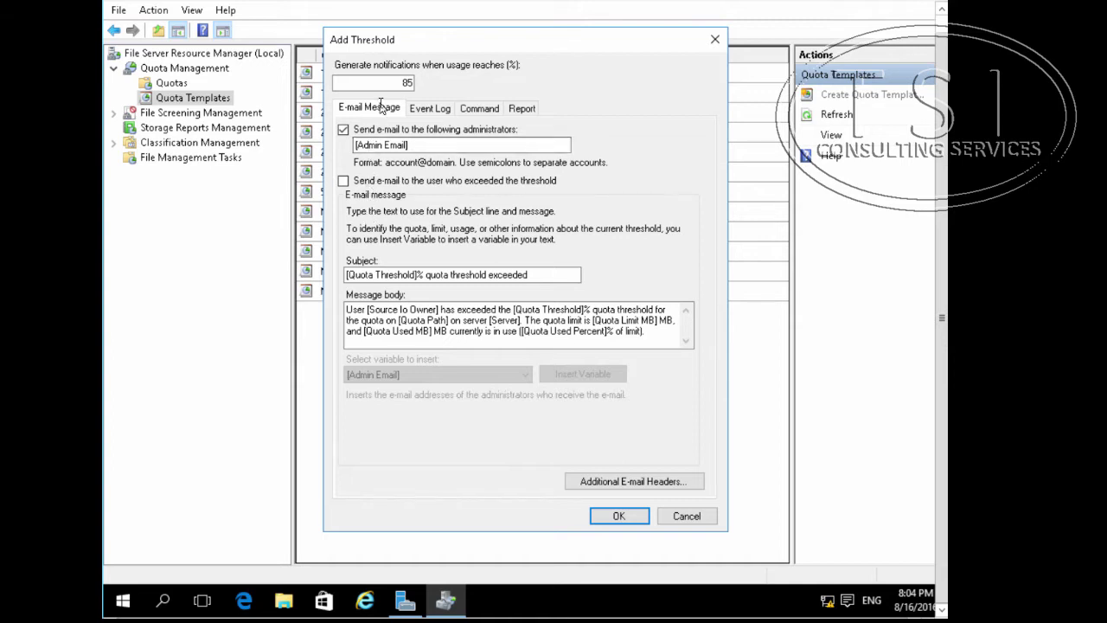
pyautogui.doubleClick(401, 82)
pyautogui.write('75')
pyautogui.click(619, 516)
pyautogui.click(343, 181)
pyautogui.click(343, 130)
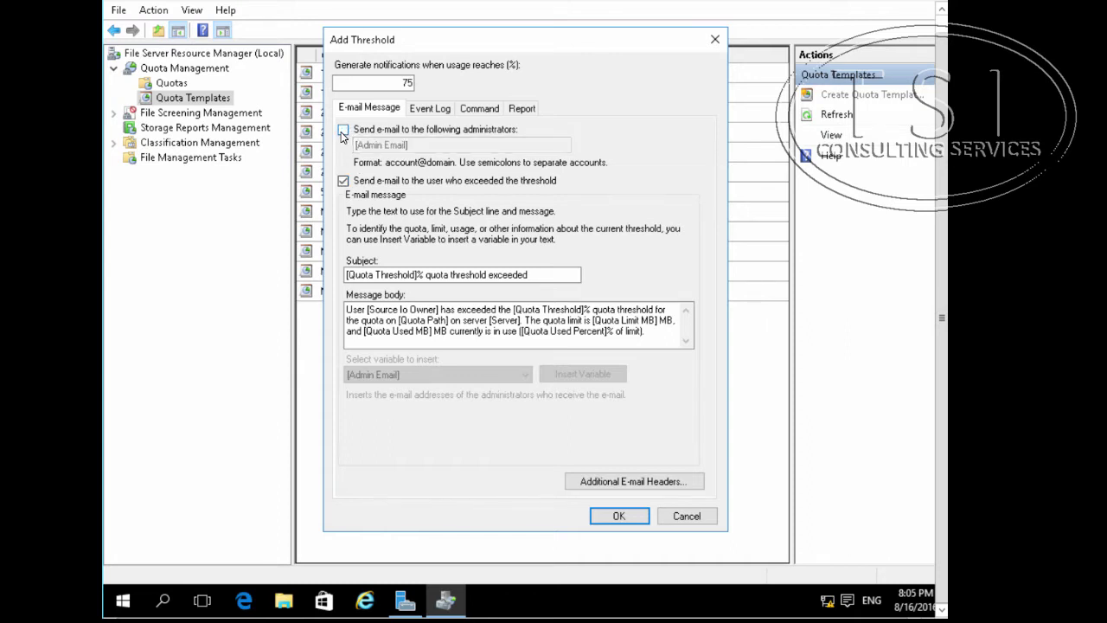
pyautogui.click(343, 130)
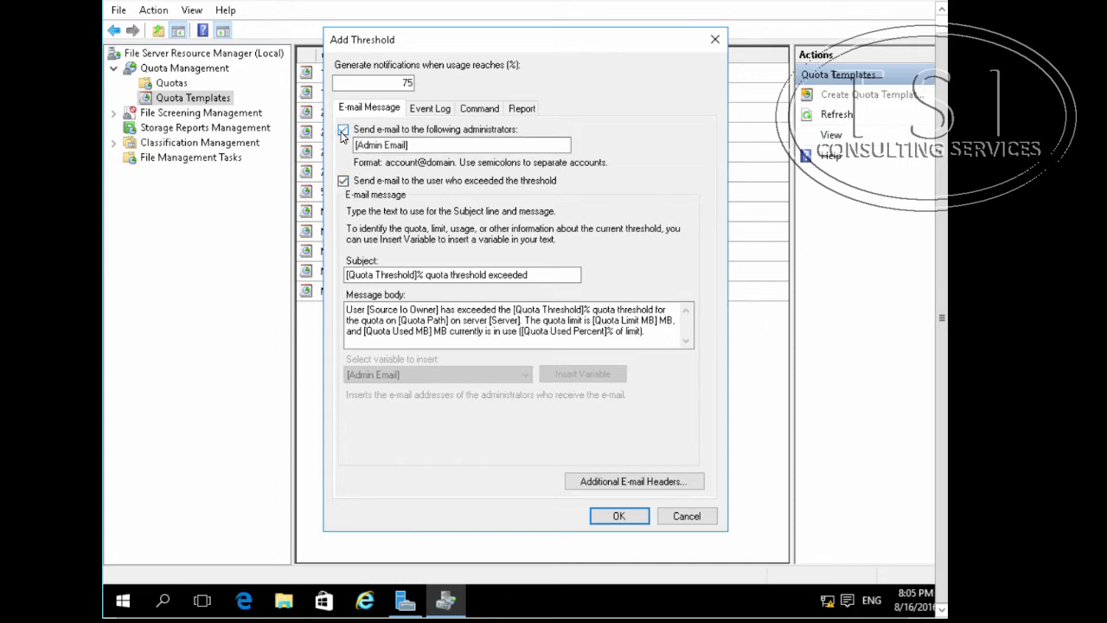
pyautogui.click(342, 131)
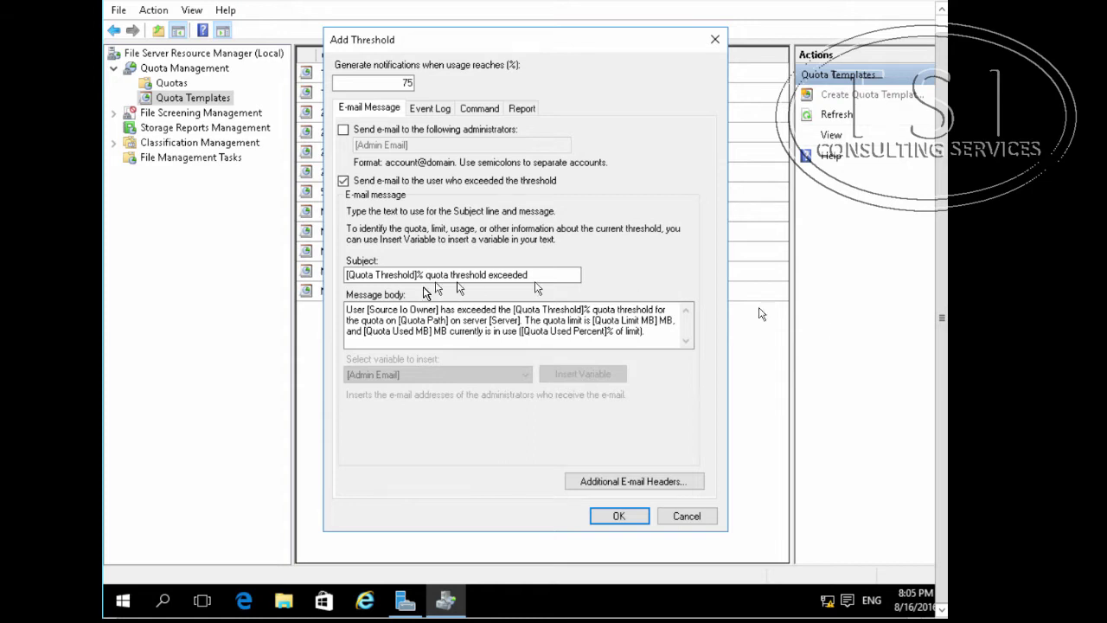
# Add an event-log warning to the threshold, accept the SMTP warnings, and save the 500 MB template.
pyautogui.click(430, 109)
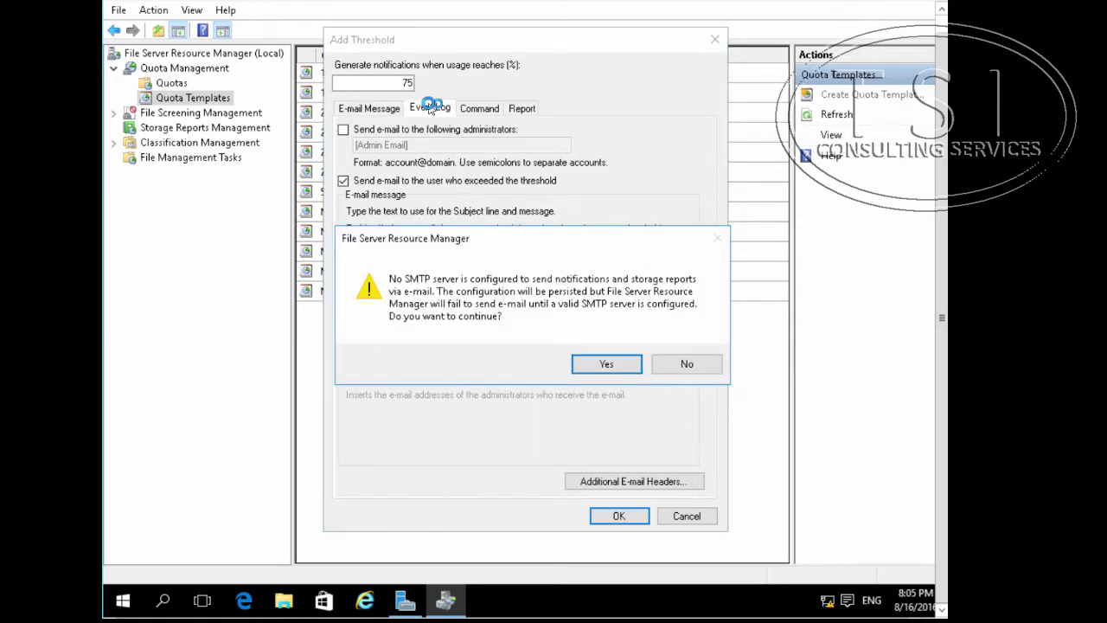
pyautogui.click(606, 364)
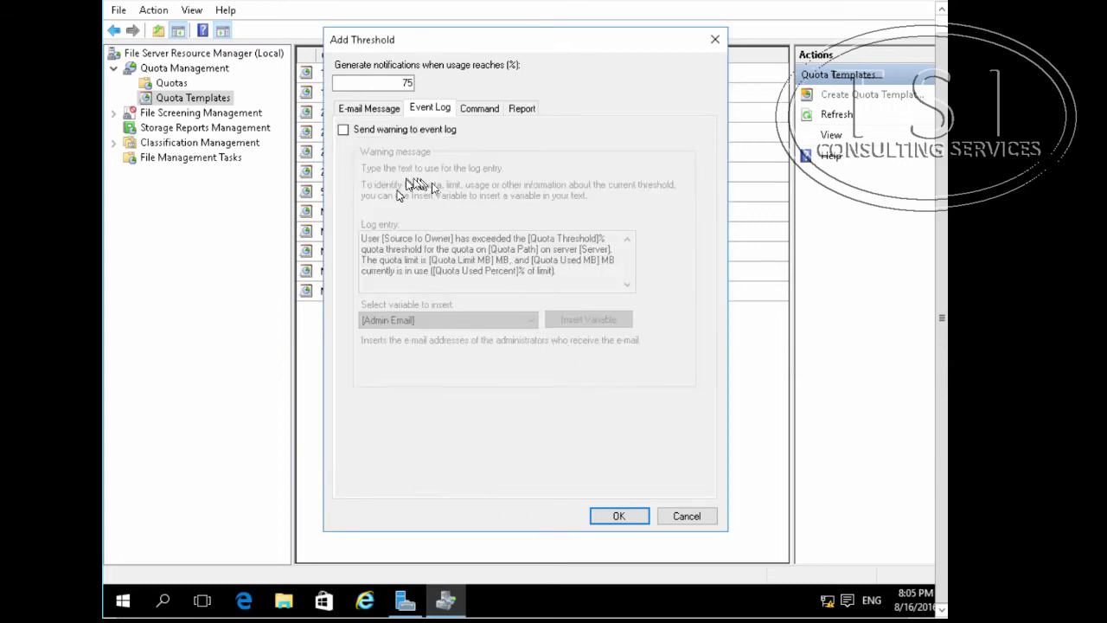
pyautogui.click(343, 129)
pyautogui.click(630, 517)
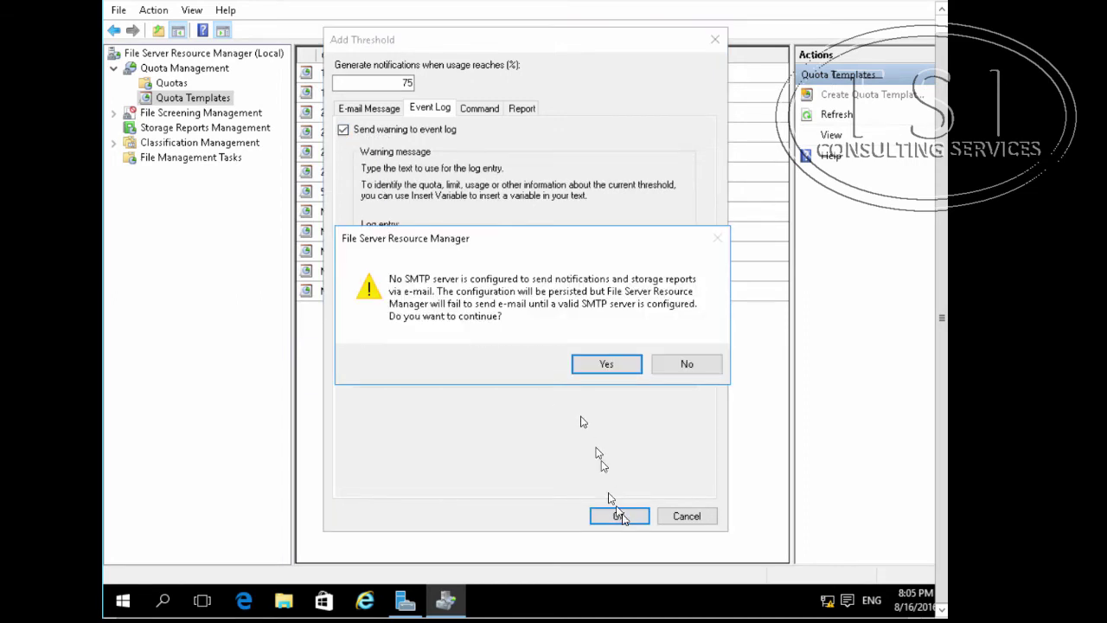
pyautogui.click(608, 364)
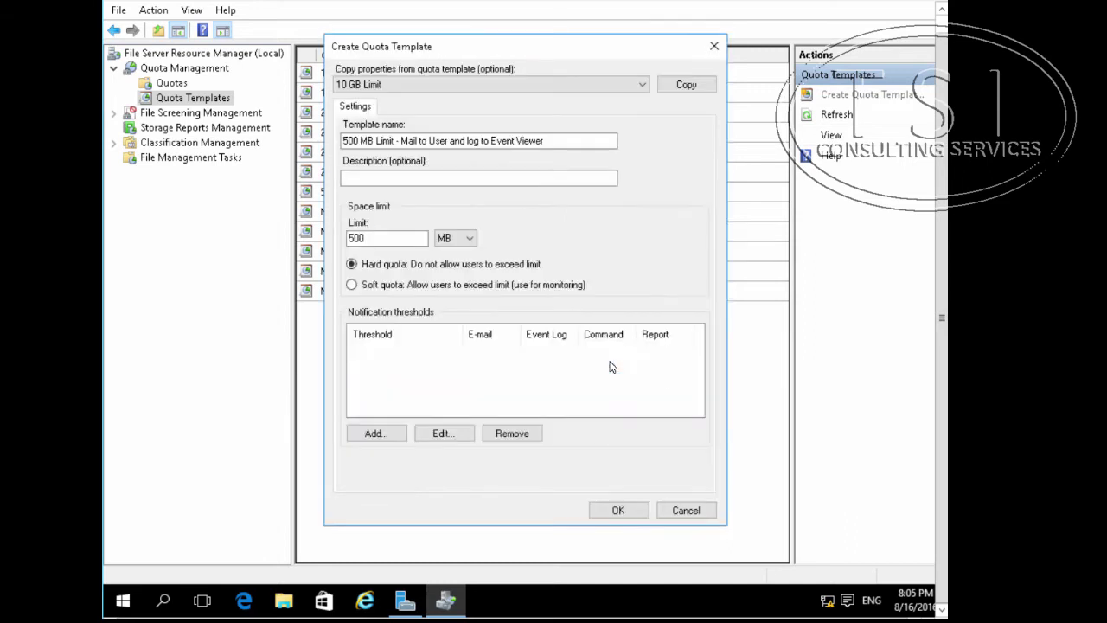
pyautogui.click(618, 510)
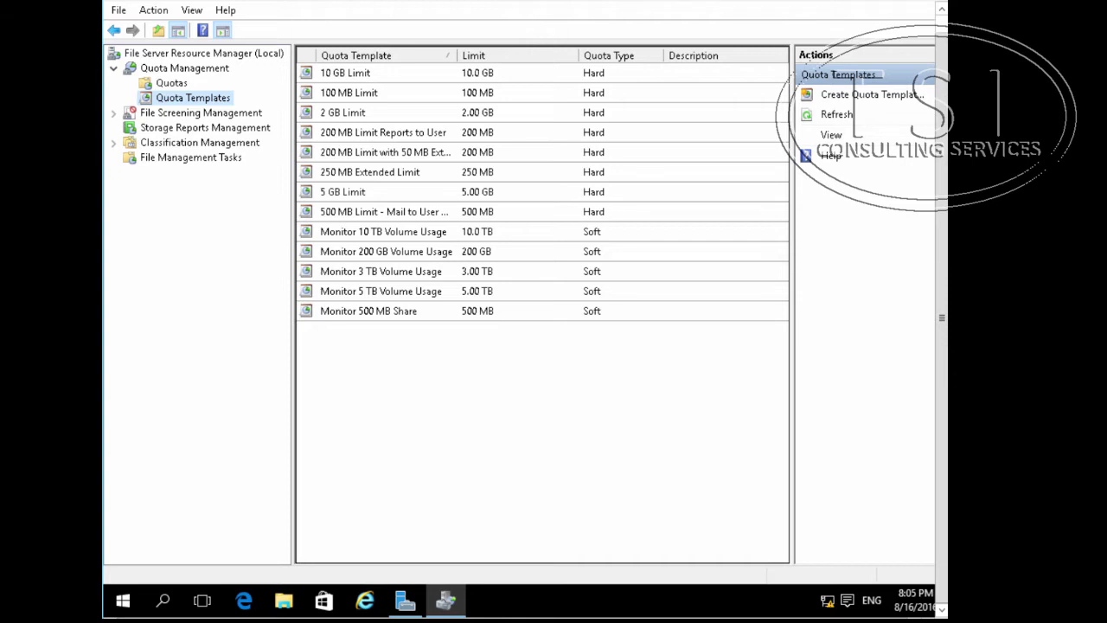
# Highlight step b), configuring a quota from the template, in the Word lab guide, then return to FSRM.
pyautogui.hotkey('alt', 'Tab')
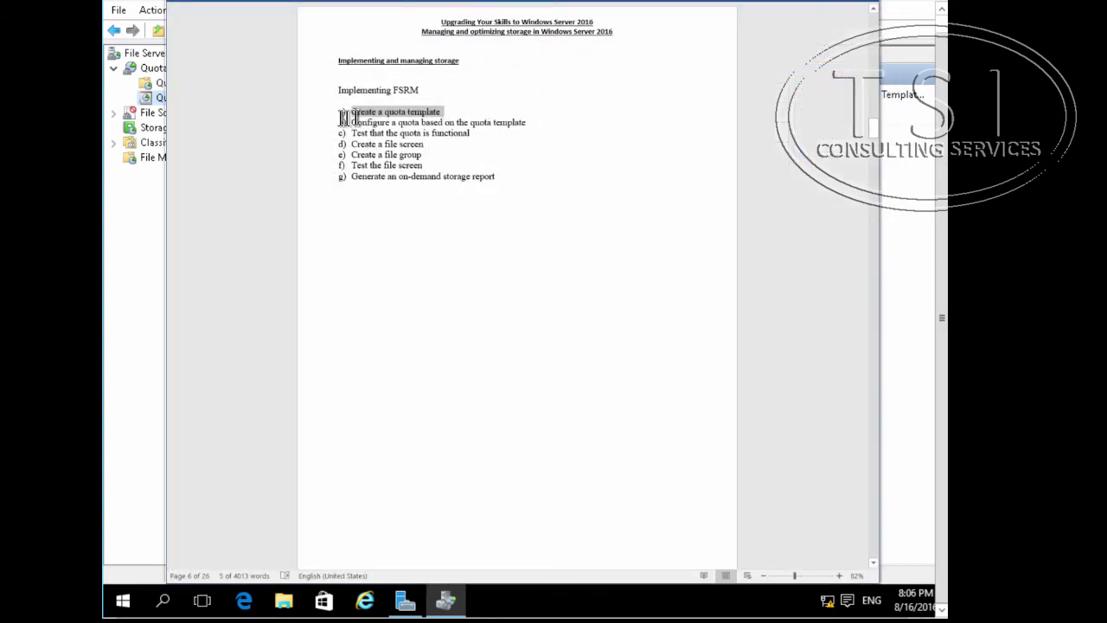
pyautogui.moveTo(352, 122); pyautogui.dragTo(537, 122)
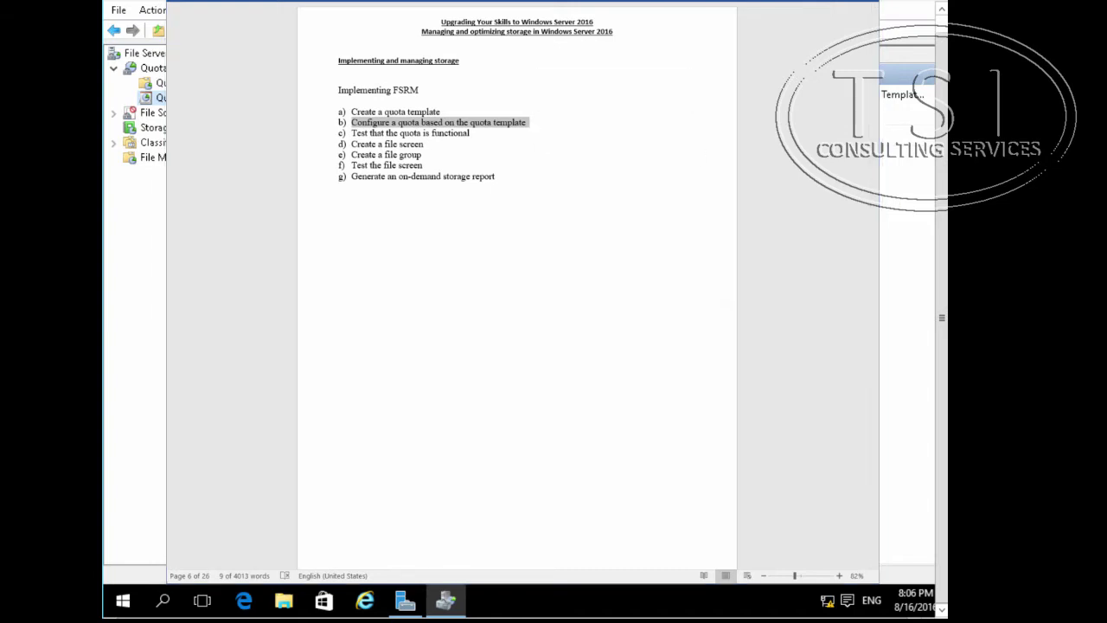
pyautogui.hotkey('alt', 'Tab')
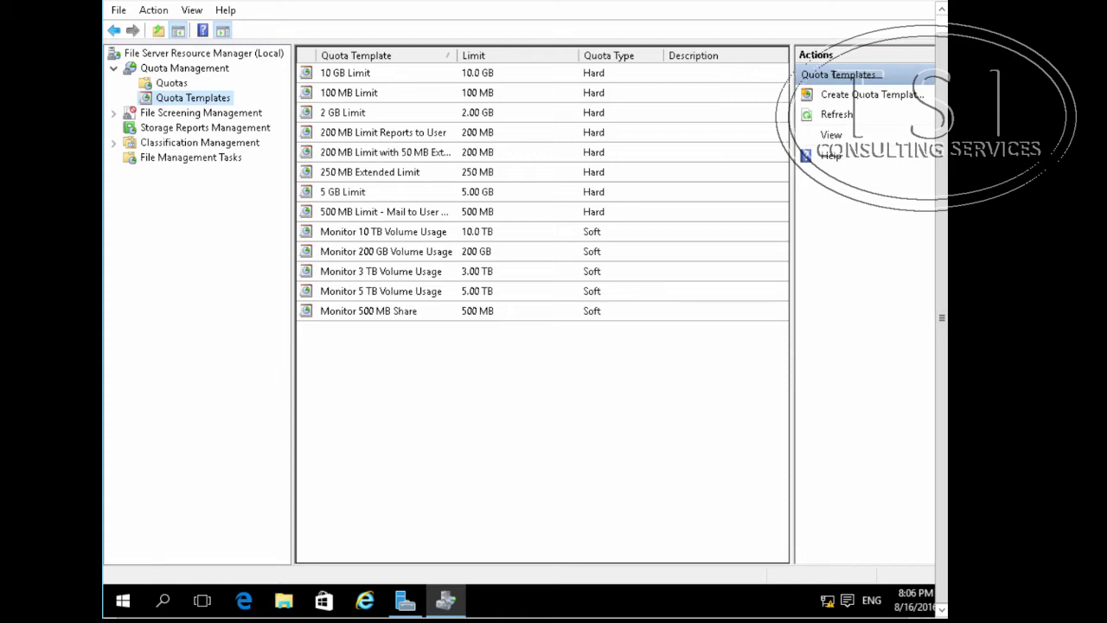
# Create an auto-apply quota on E:\Labfiles\Mod05\Home using the 500 MB Limit - Mail to User template.
pyautogui.click(165, 83)
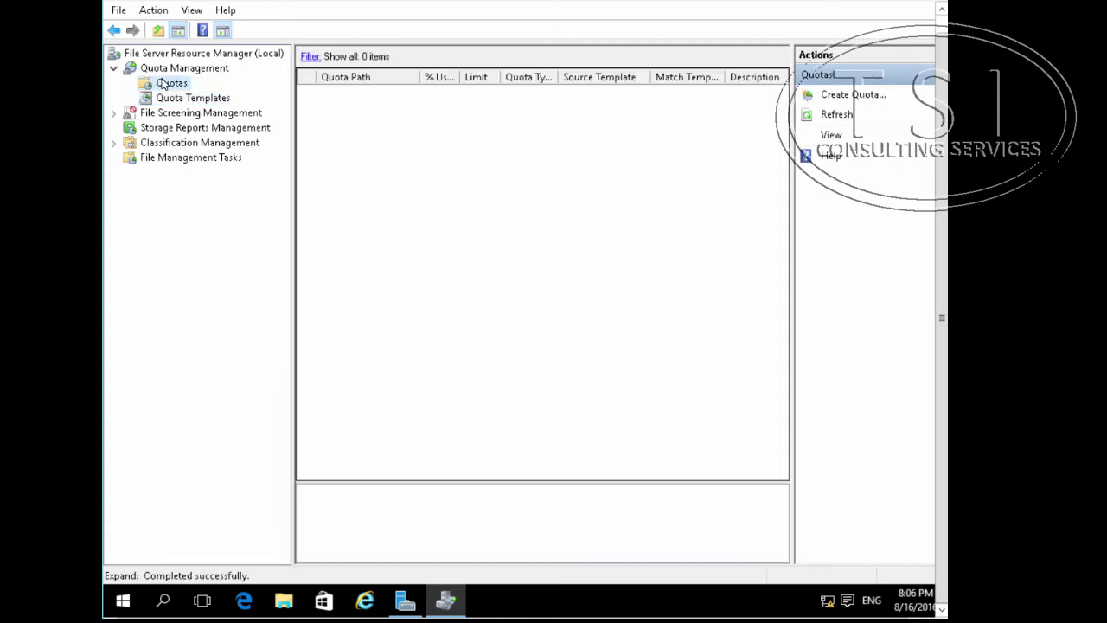
pyautogui.rightClick(161, 83)
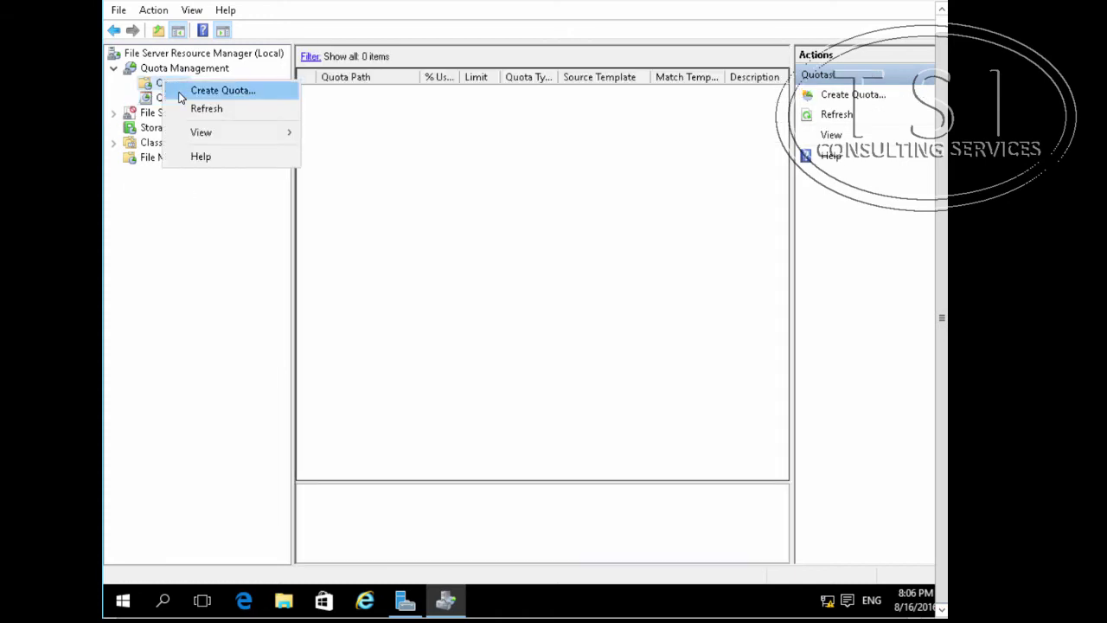
pyautogui.click(181, 93)
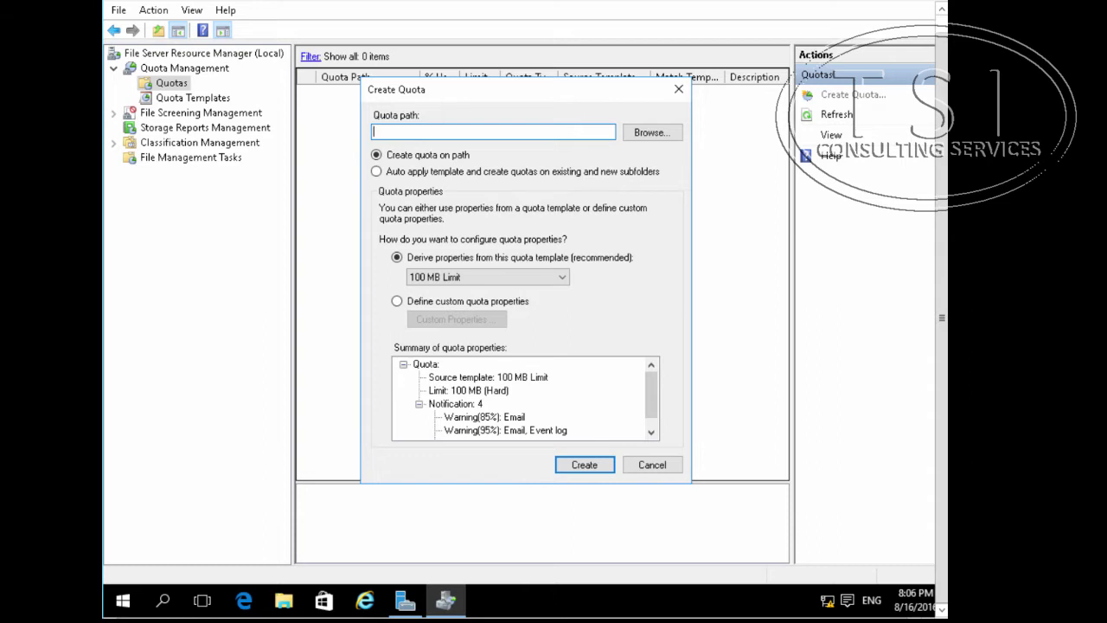
pyautogui.write('E:\\Labfiles\\Mod05\\Home')
pyautogui.press('Tab')
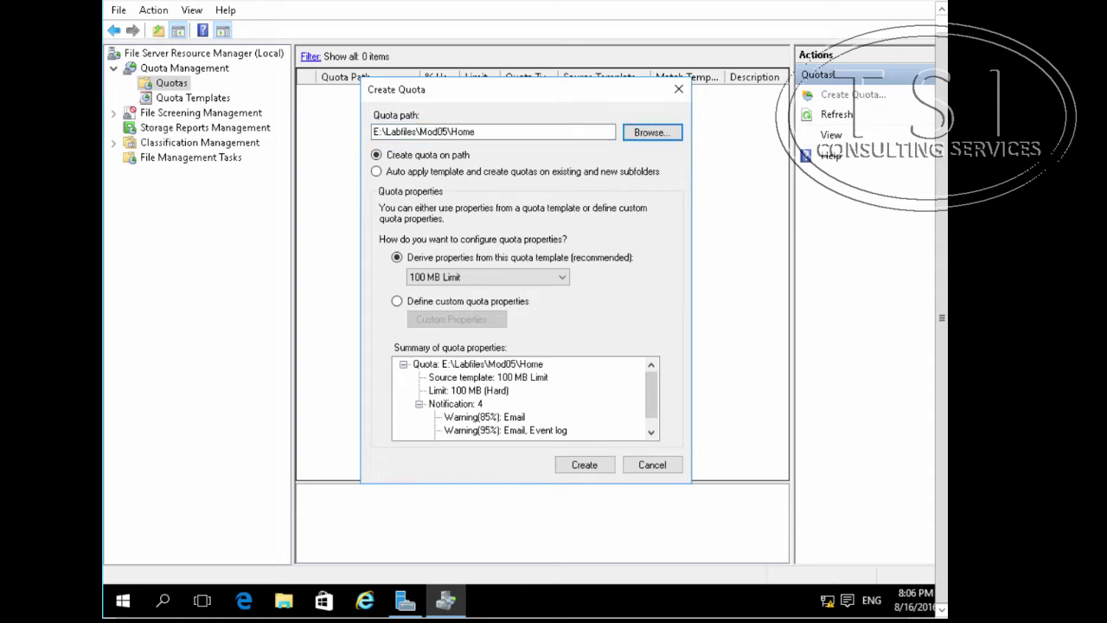
pyautogui.press('Tab')
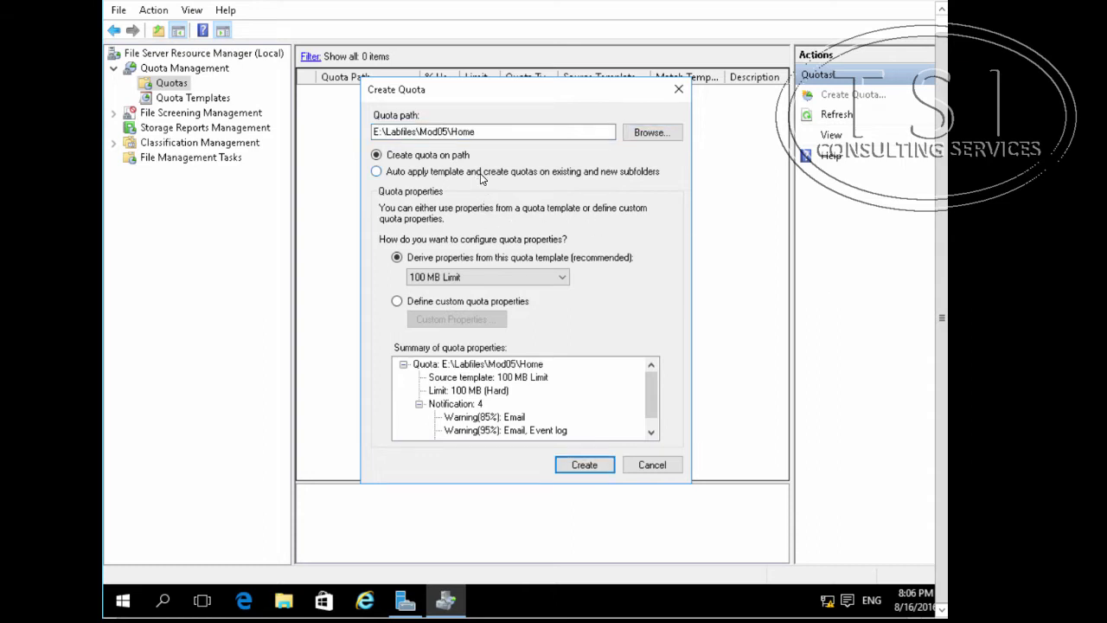
pyautogui.click(377, 171)
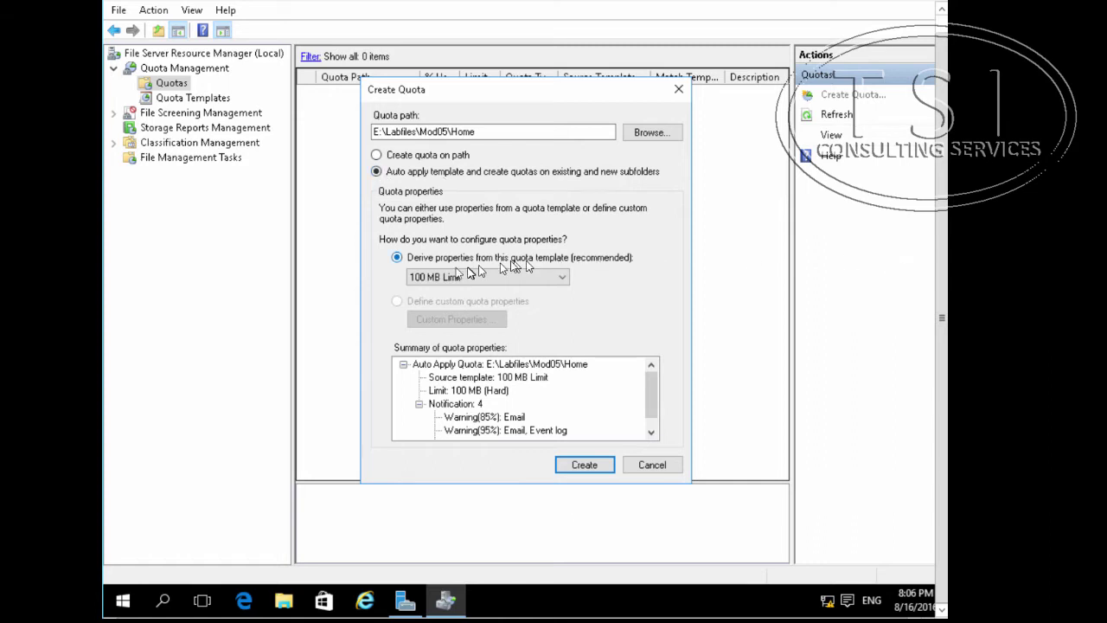
pyautogui.click(447, 277)
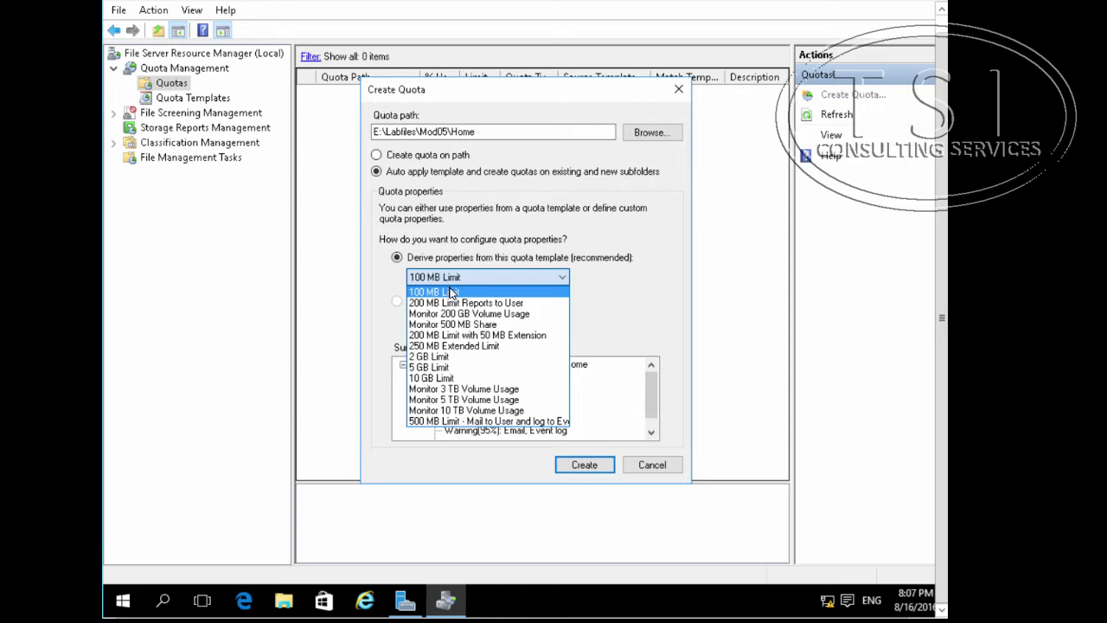
pyautogui.click(478, 421)
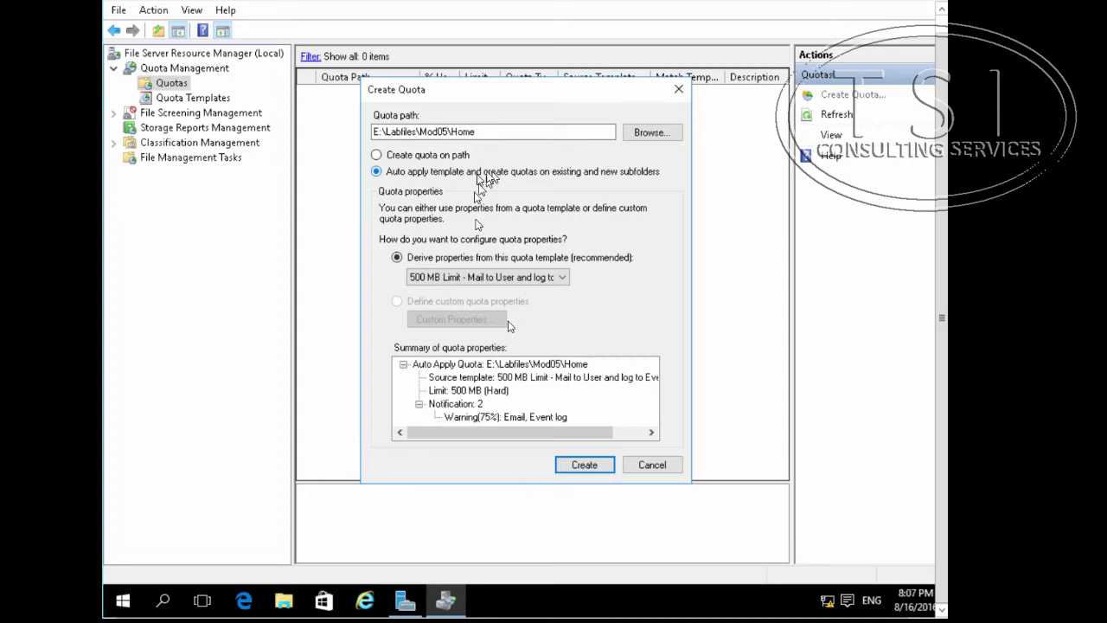
pyautogui.click(572, 460)
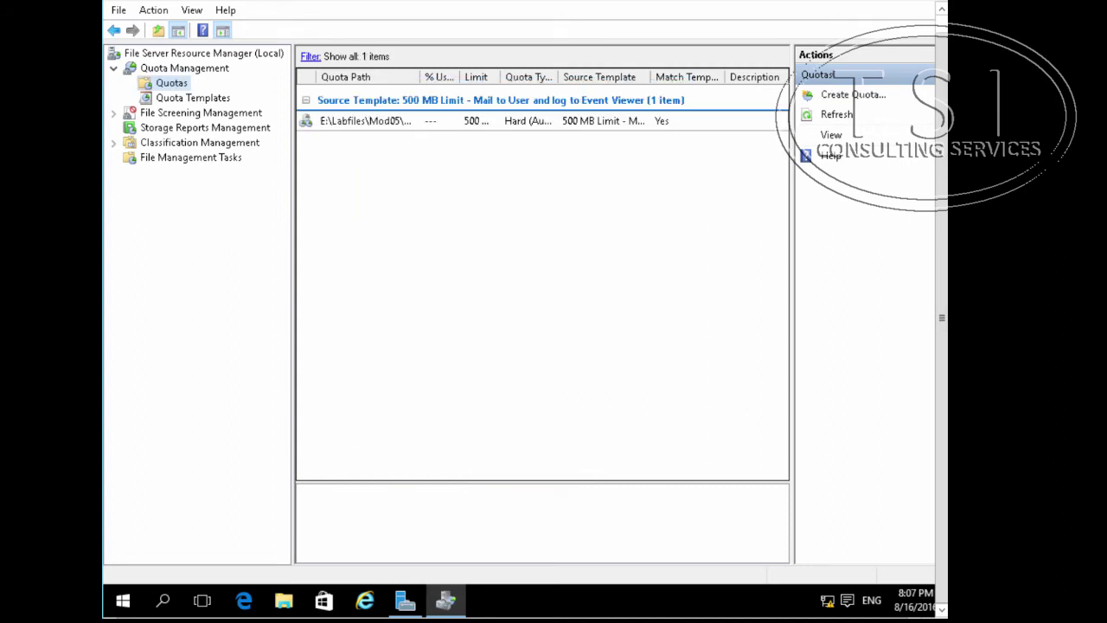
# Undo the accidental indent and highlight step c), Test that the quota is functional, in Word.
pyautogui.hotkey('alt', 'Tab')
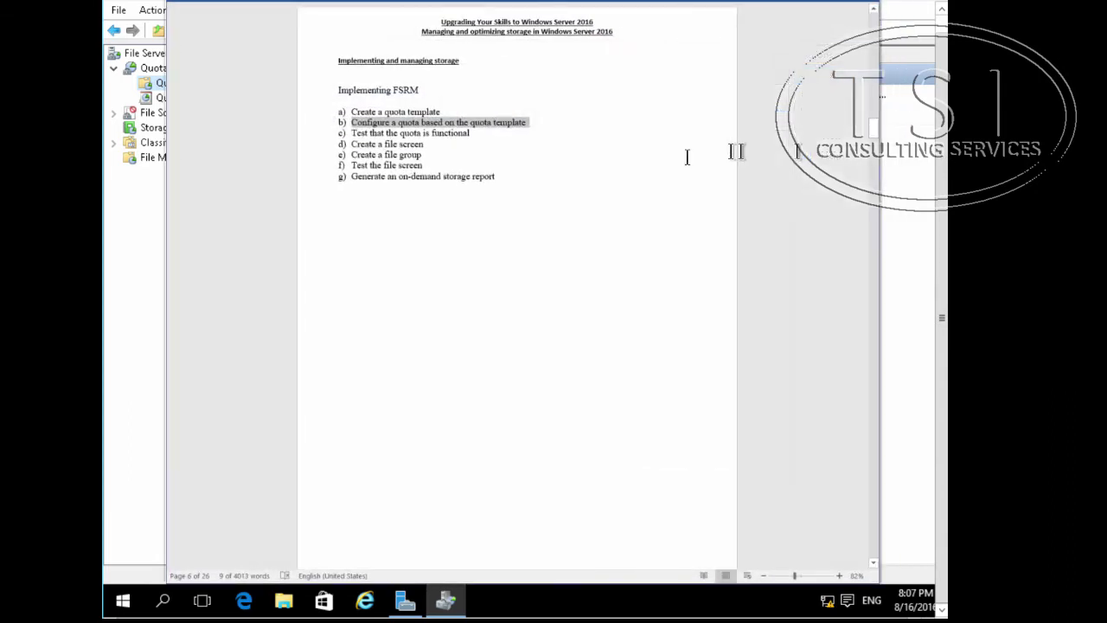
pyautogui.moveTo(342, 133); pyautogui.dragTo(459, 137)
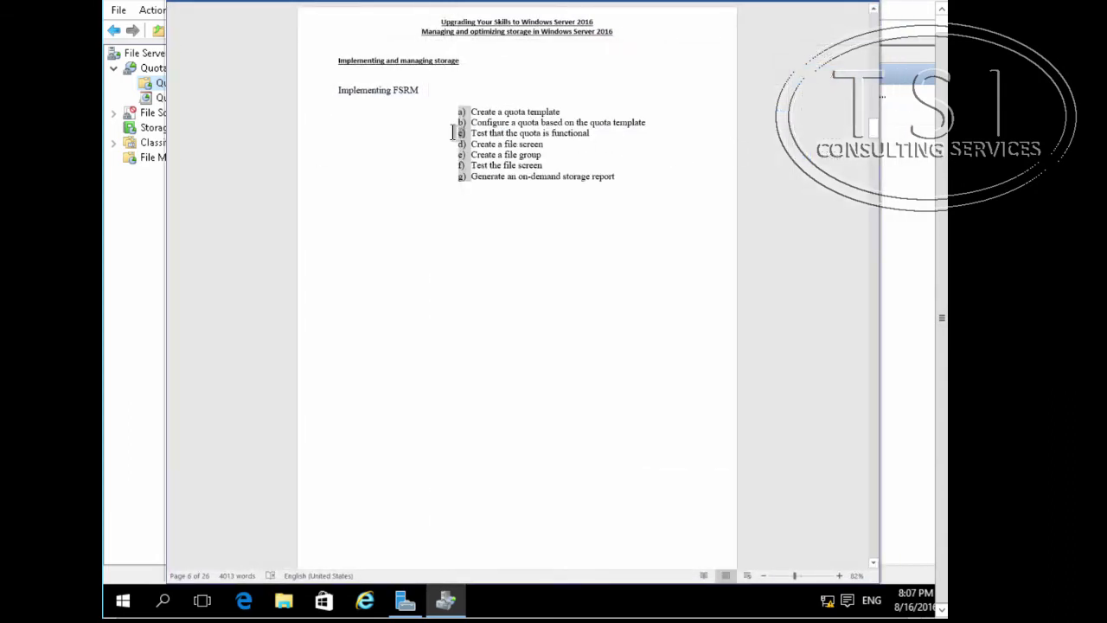
pyautogui.hotkey('ctrl', 'z')
pyautogui.click(353, 130)
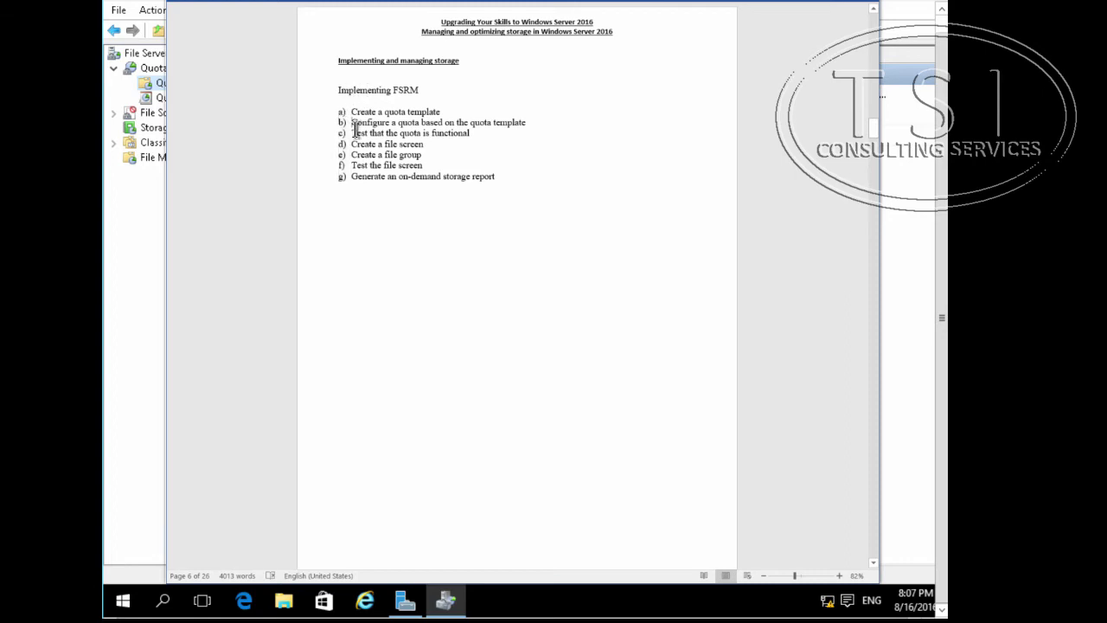
pyautogui.moveTo(354, 129); pyautogui.dragTo(480, 133)
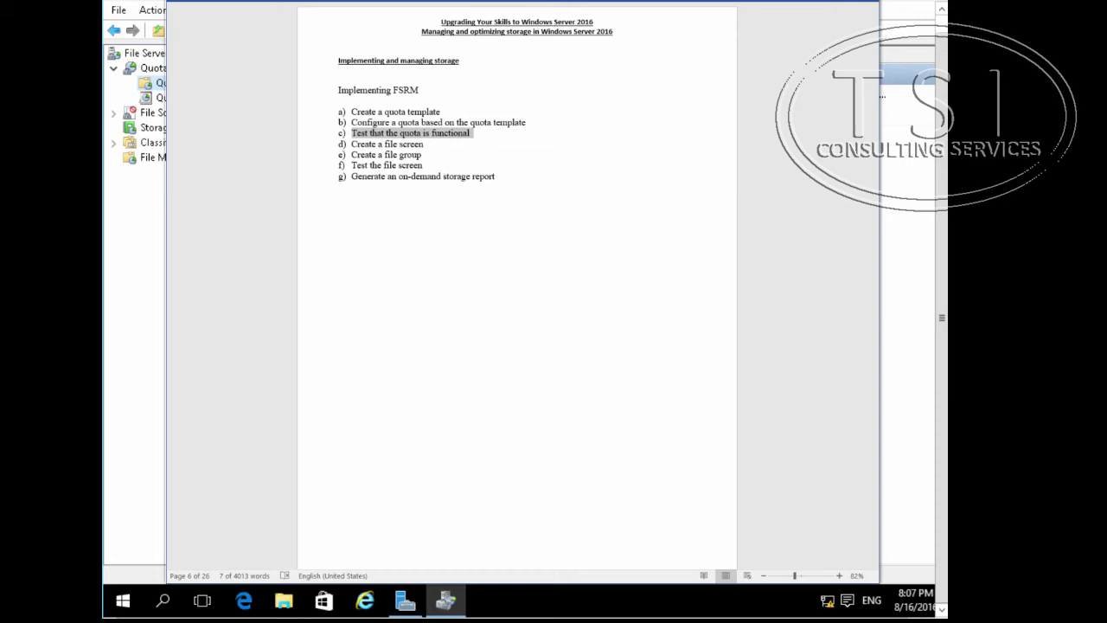
pyautogui.hotkey('alt', 'Tab')
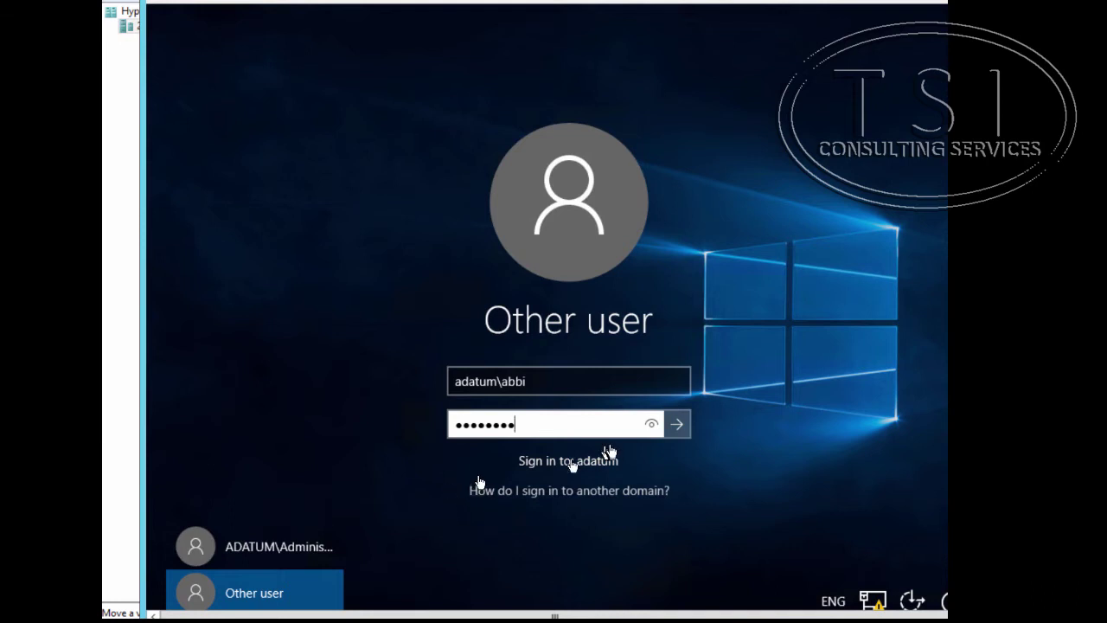
# Sign in to the virtual machine as the test domain user and view This PC in File Explorer.
pyautogui.click(676, 425)
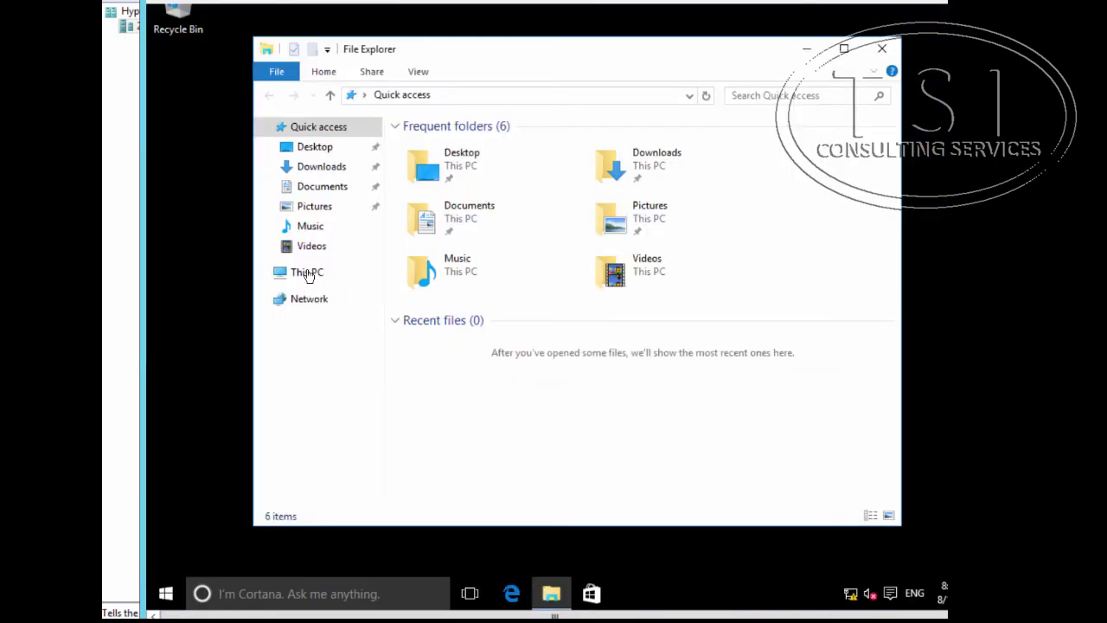
pyautogui.click(307, 273)
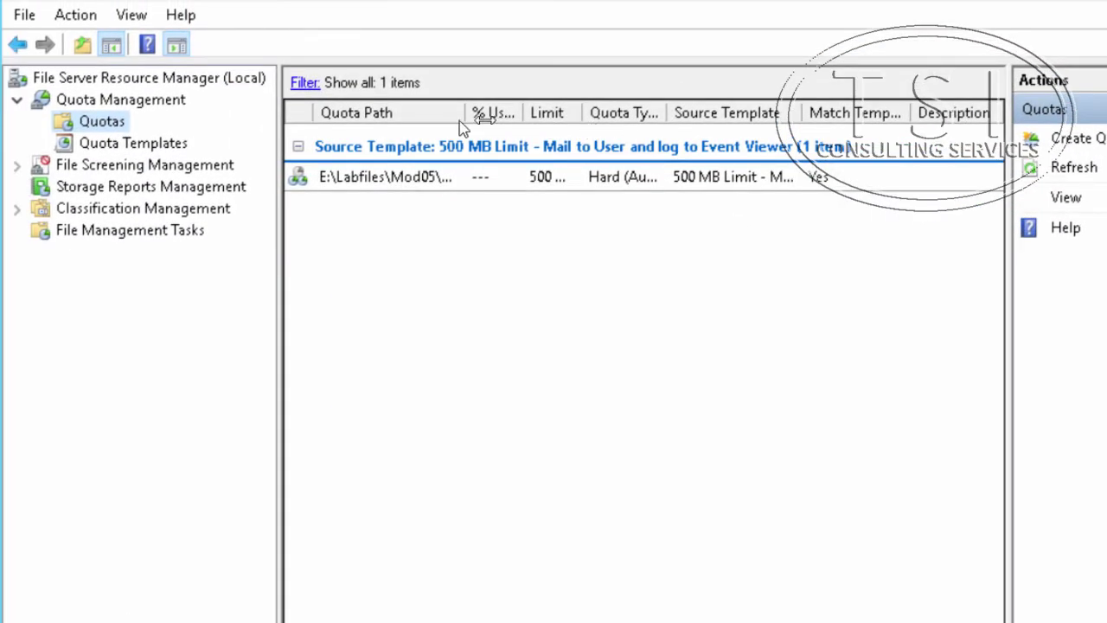
# Expand File Screening Management and start a new file screen from File Screens.
pyautogui.click(18, 167)
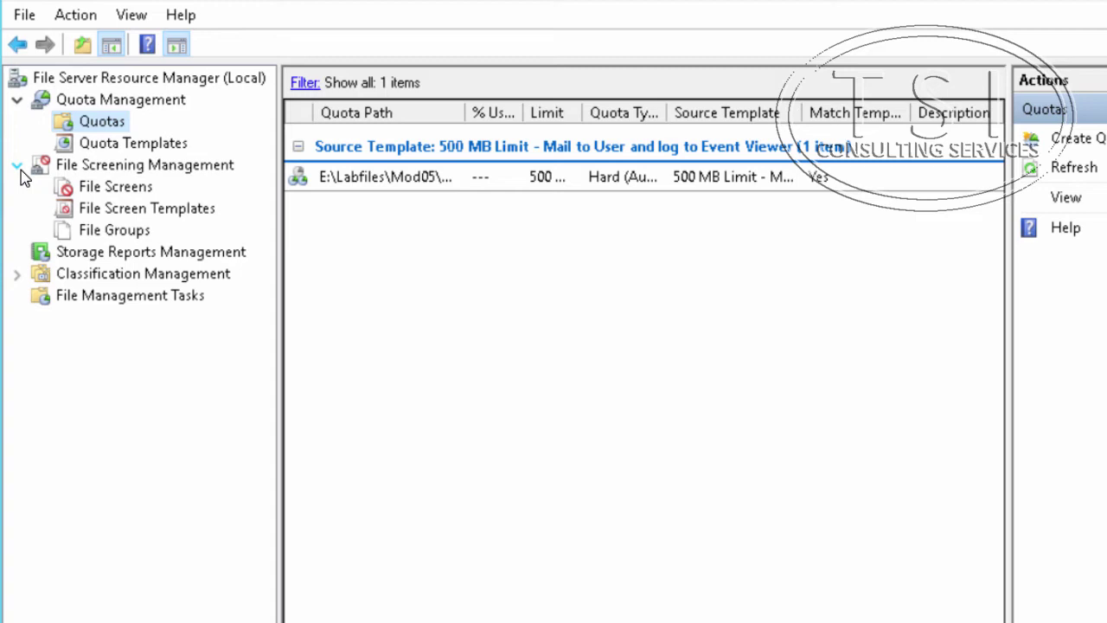
pyautogui.click(105, 192)
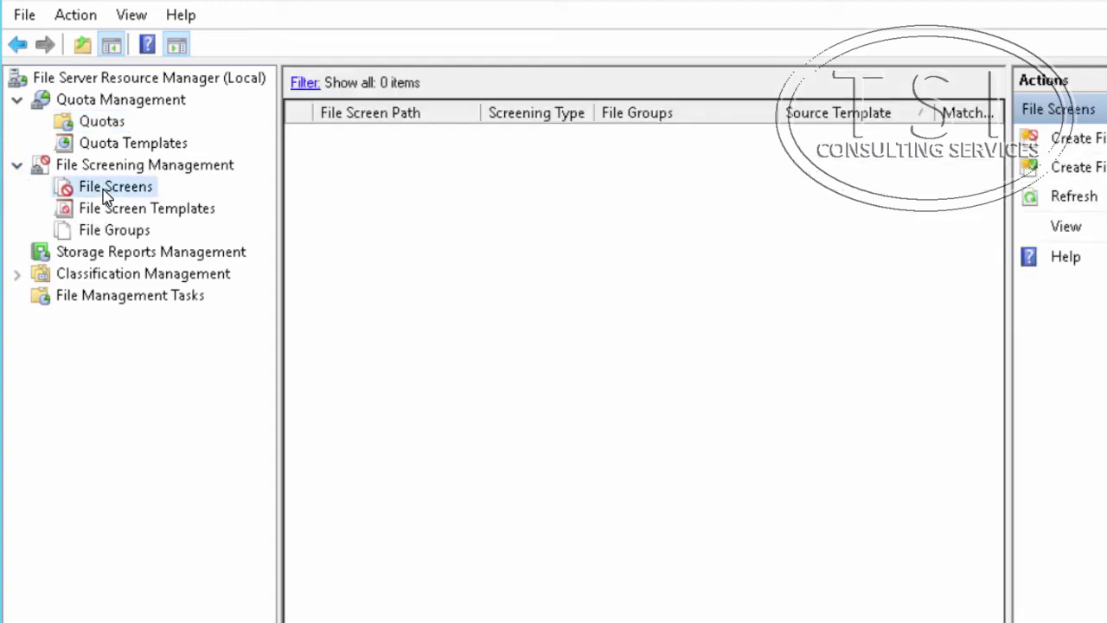
pyautogui.rightClick(105, 192)
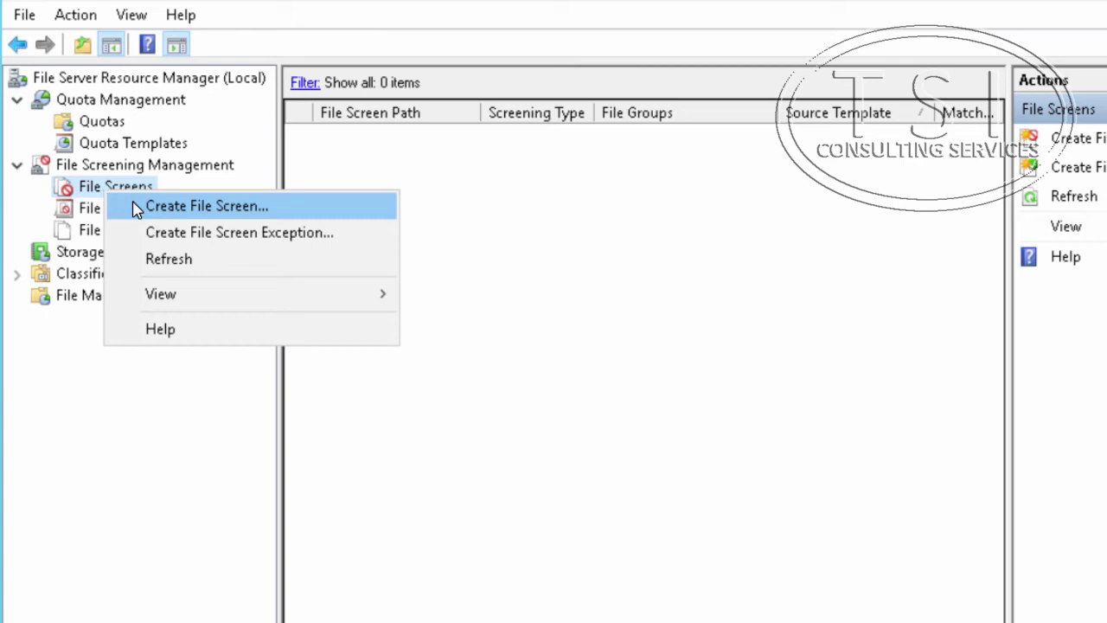
pyautogui.click(136, 210)
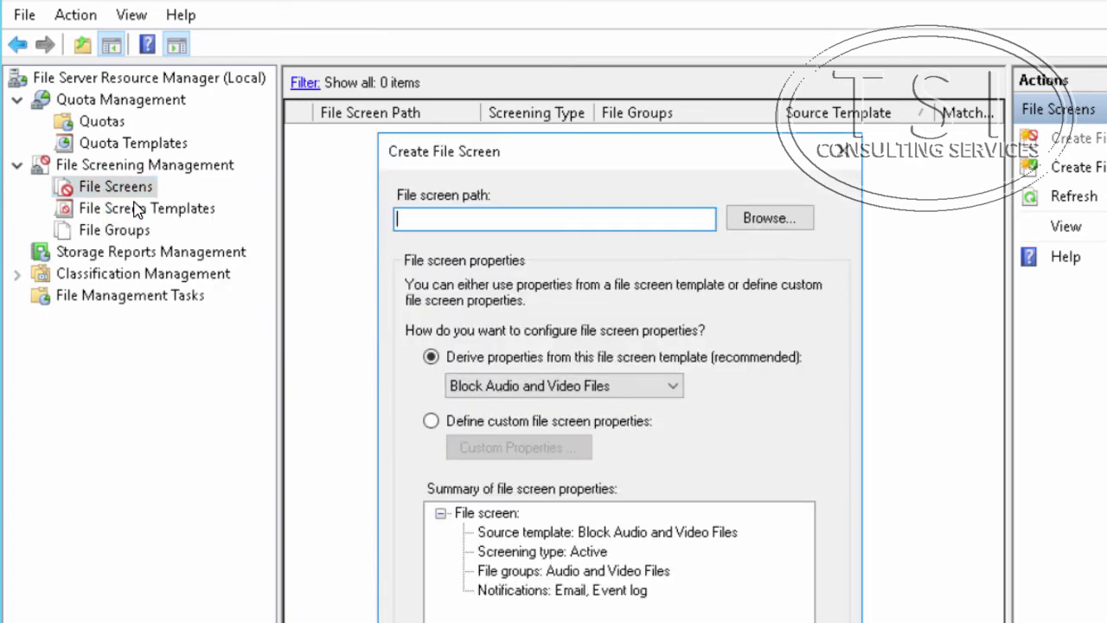
# Screen E:\Labfiles\Mod05\Home with the Block Audio and Video Files template and create it.
pyautogui.click(759, 218)
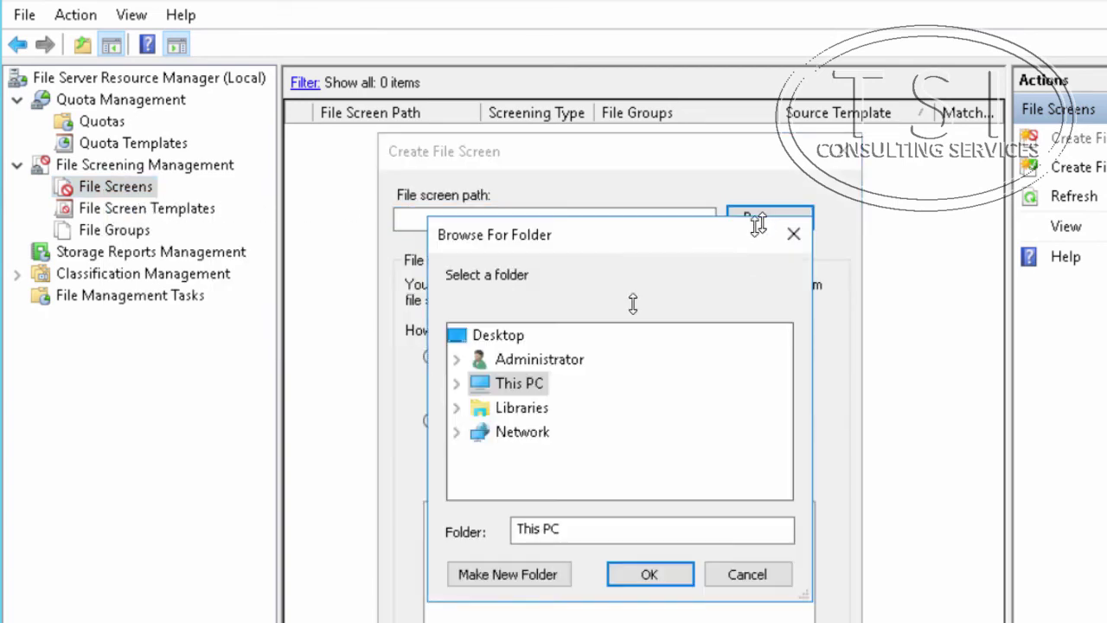
pyautogui.click(459, 383)
pyautogui.scroll(-2, 478, 432)
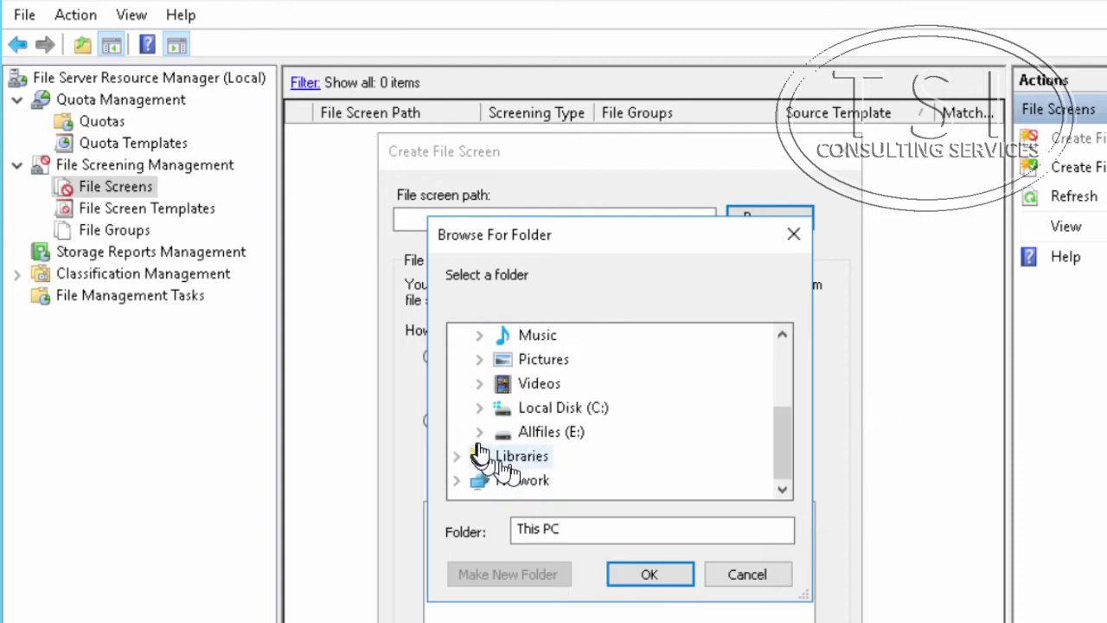
pyautogui.click(479, 431)
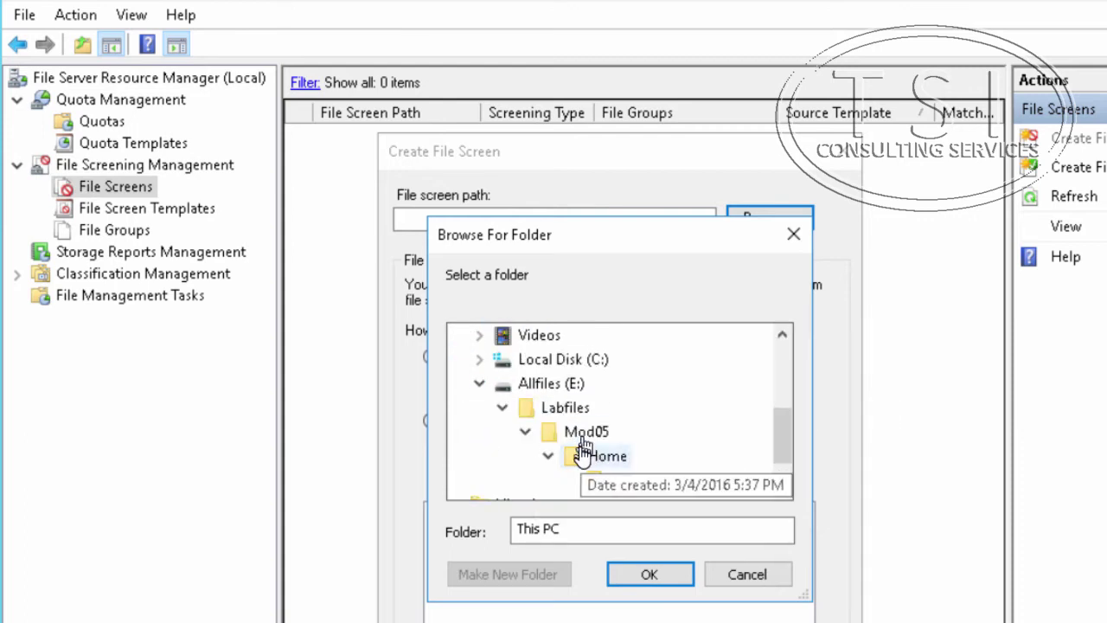
pyautogui.click(588, 456)
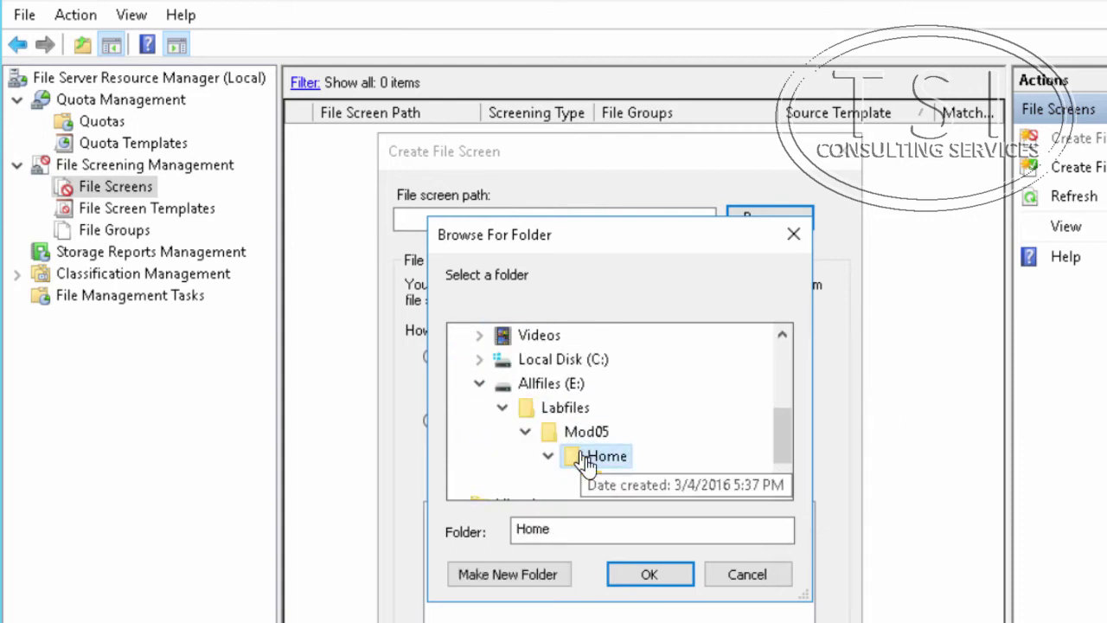
pyautogui.click(647, 575)
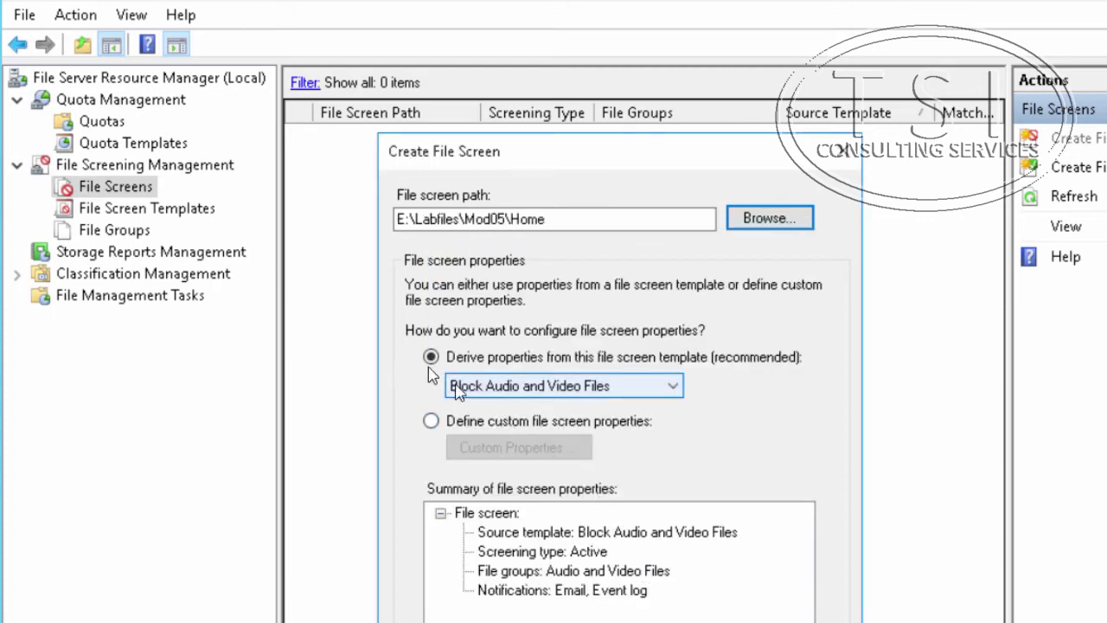
pyautogui.click(529, 391)
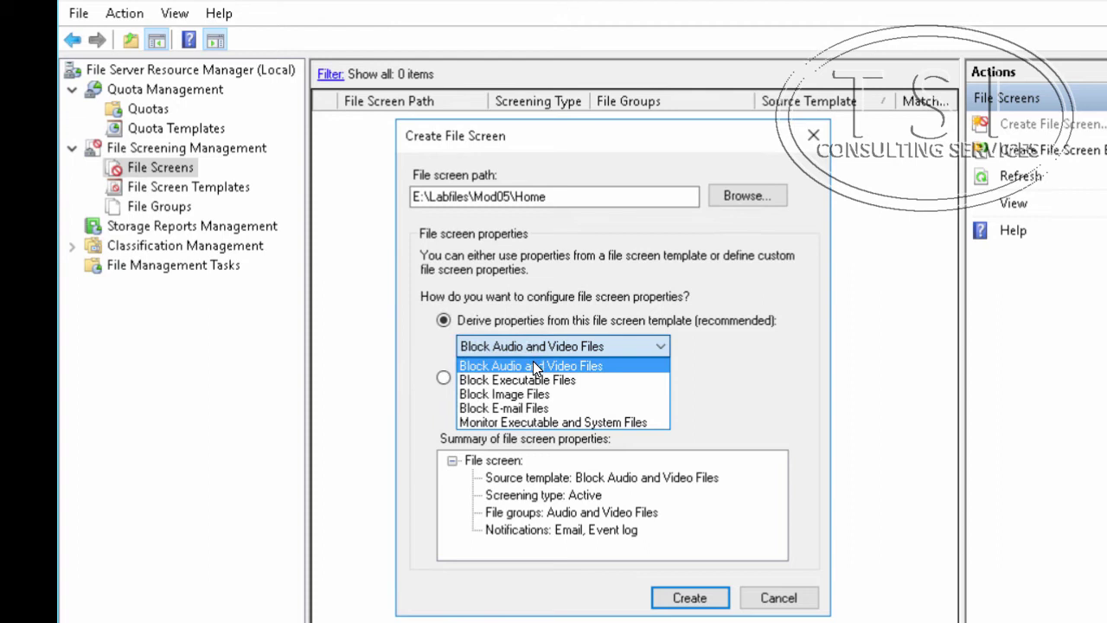
pyautogui.click(534, 366)
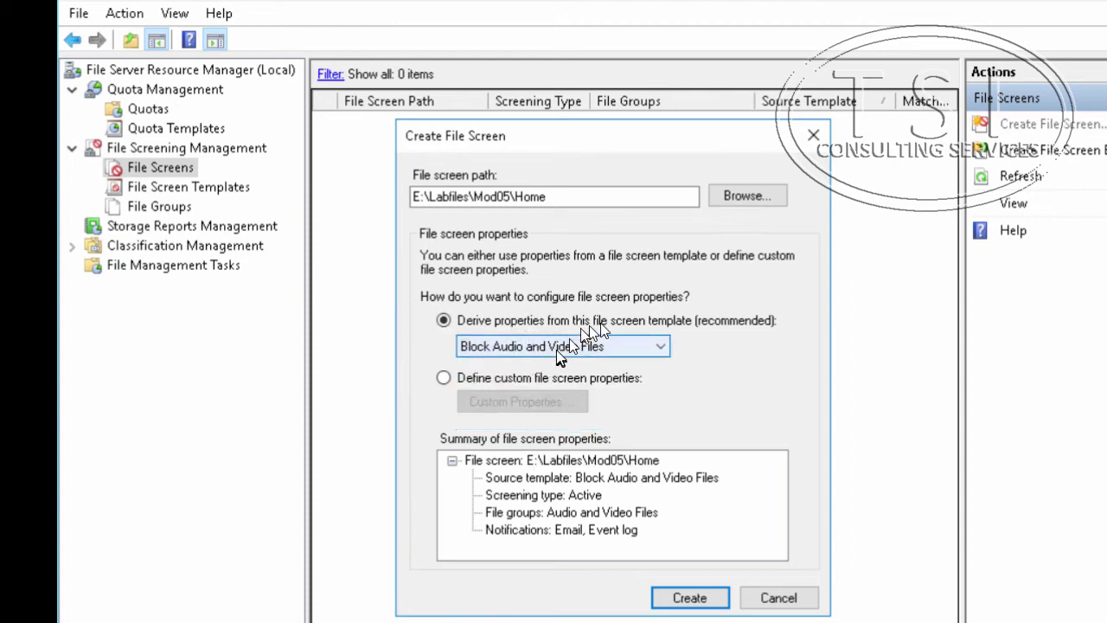
pyautogui.click(699, 597)
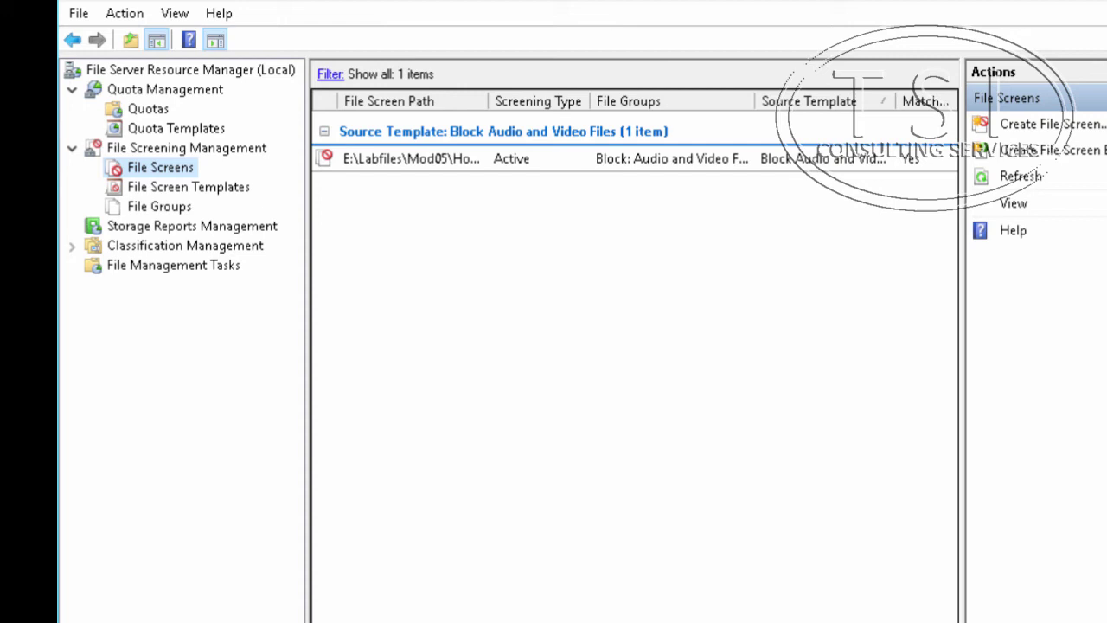
pyautogui.hotkey('alt', 'Tab')
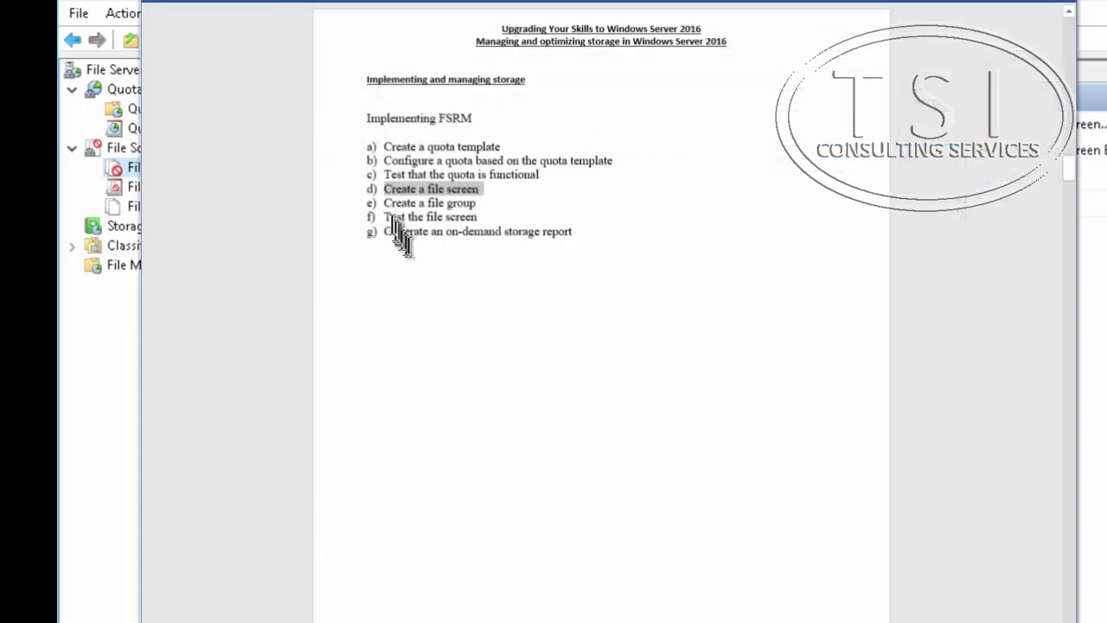
pyautogui.tripleClick(448, 205)
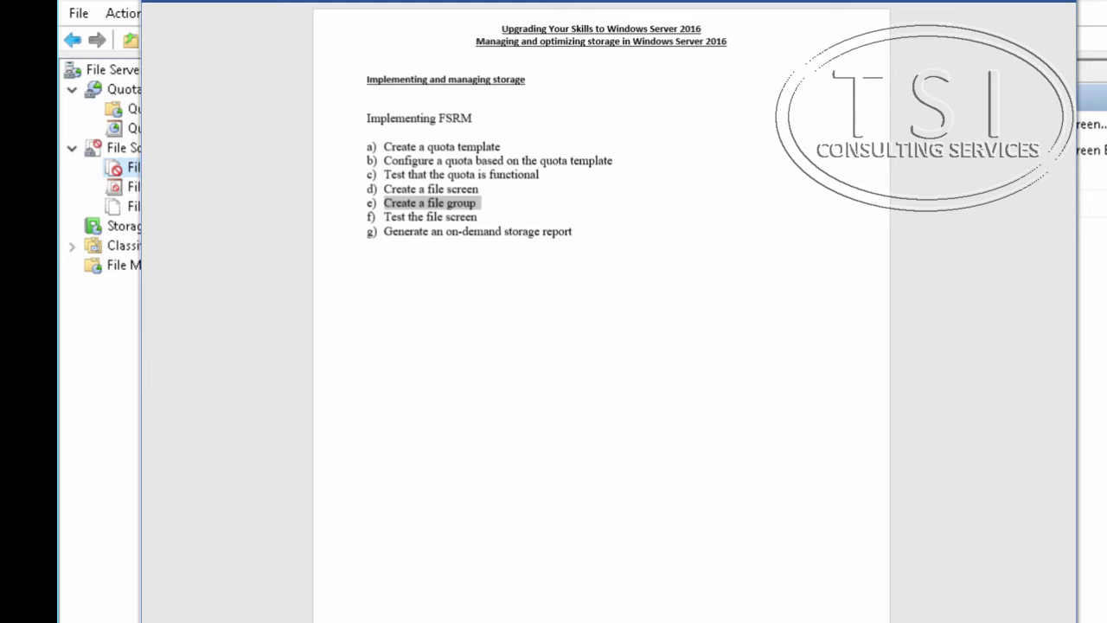
pyautogui.hotkey('alt', 'Tab')
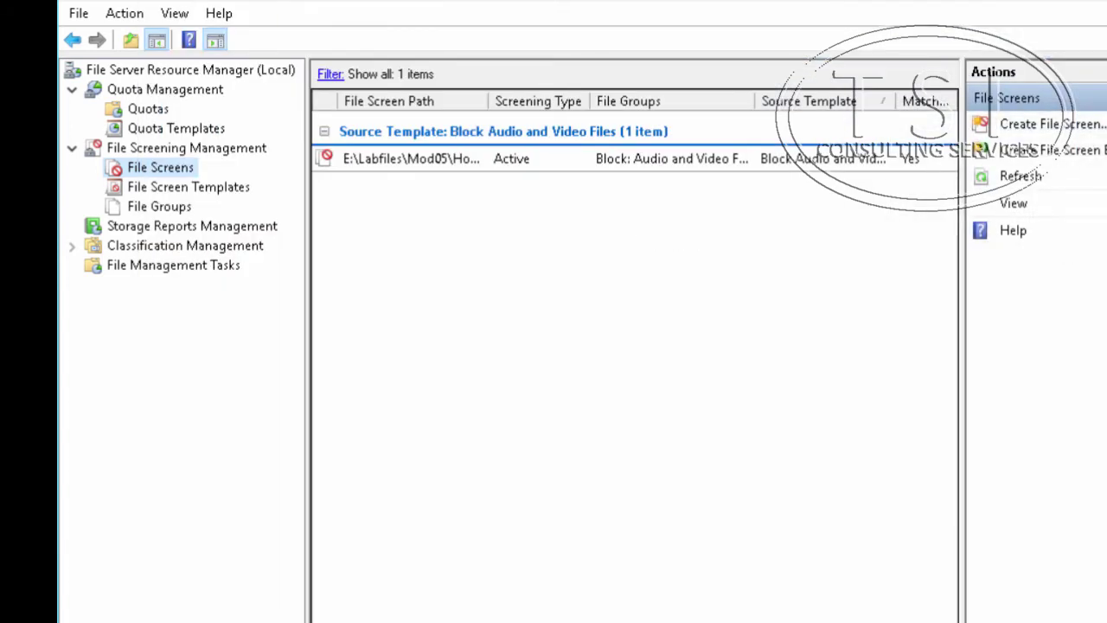
# Open the File Server Resource Manager (Local) options at the File Screen Audit settings.
pyautogui.click(230, 67)
pyautogui.rightClick(230, 68)
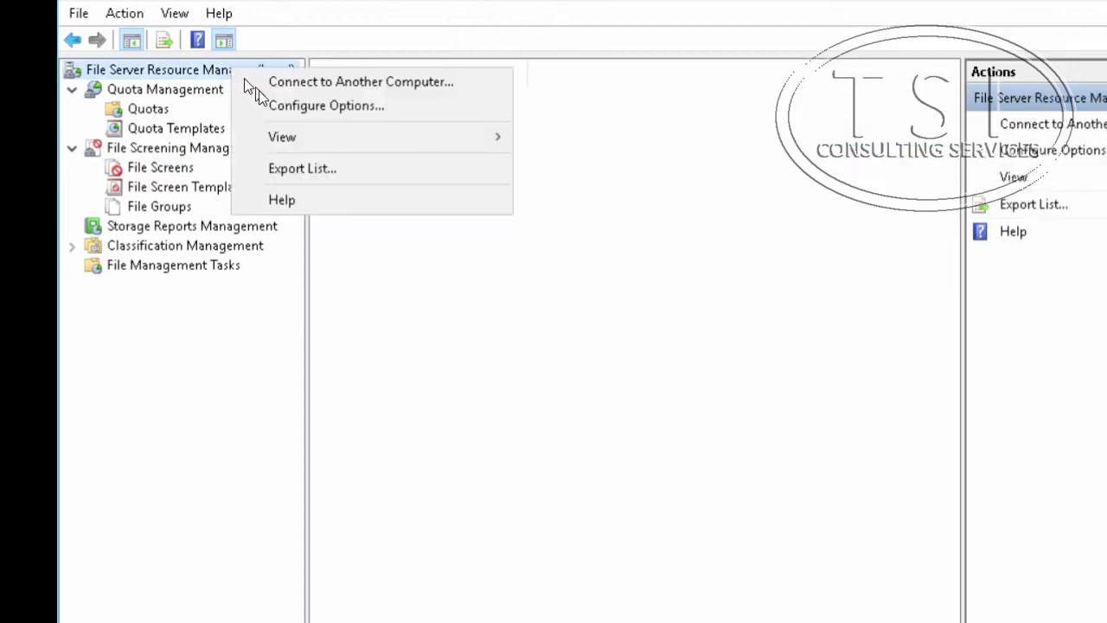
pyautogui.click(294, 104)
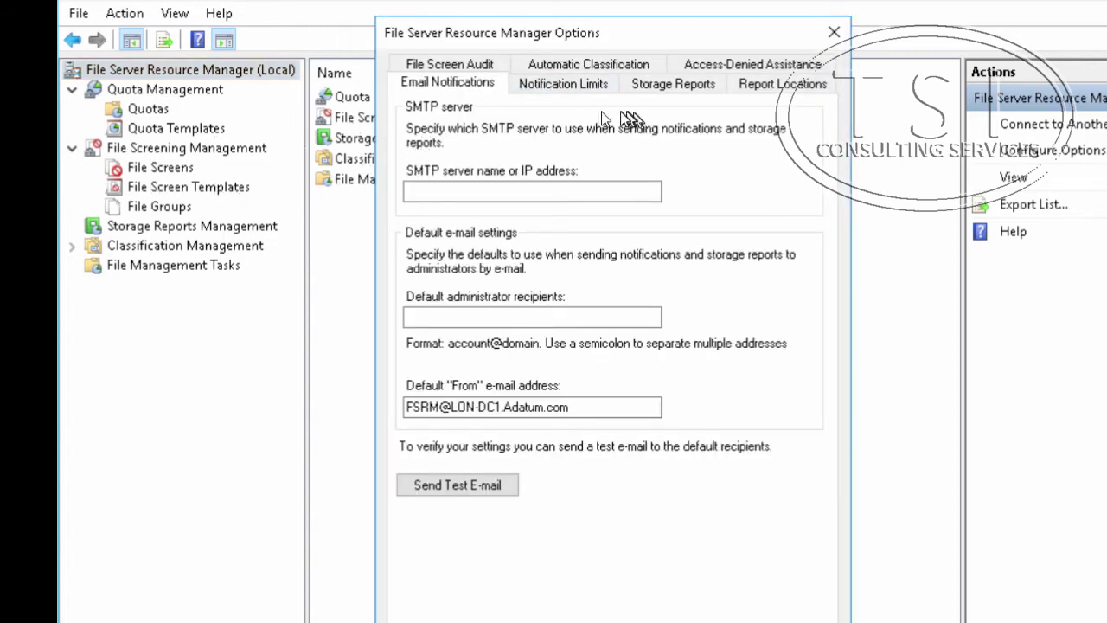
pyautogui.click(466, 65)
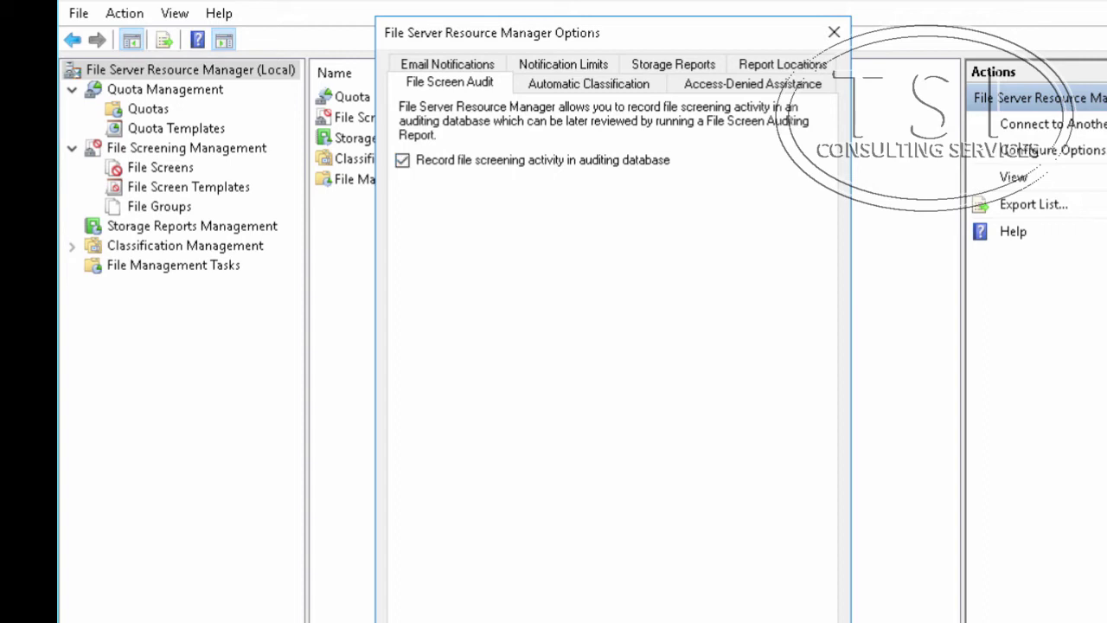
# Close the options and start a new file group named 'Adatum Media Files Group'.
pyautogui.press('Return')
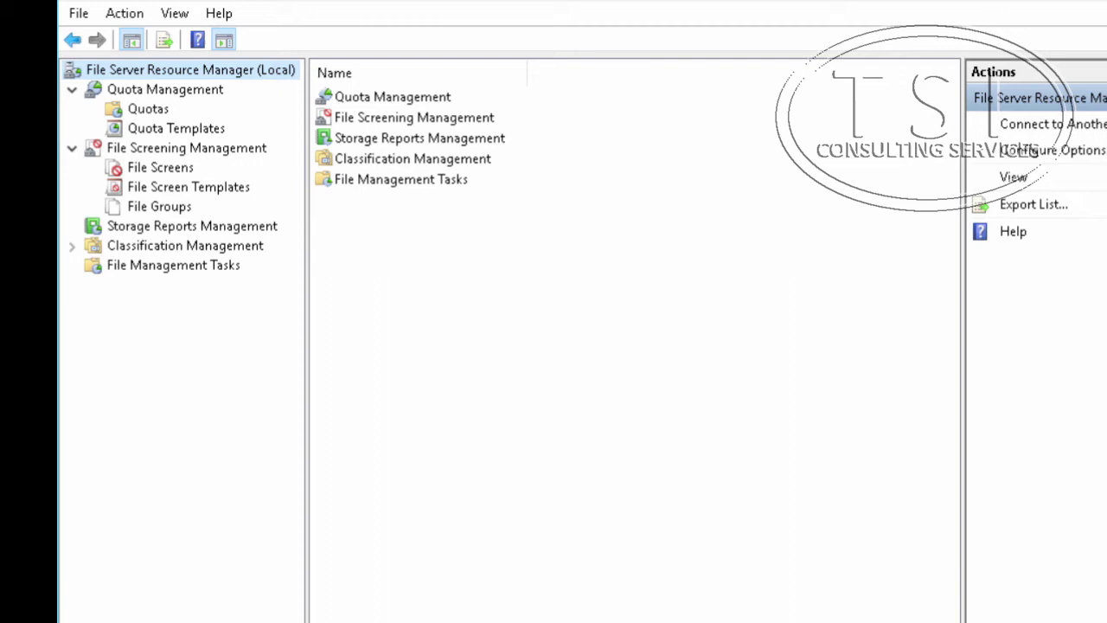
pyautogui.click(131, 209)
pyautogui.rightClick(131, 209)
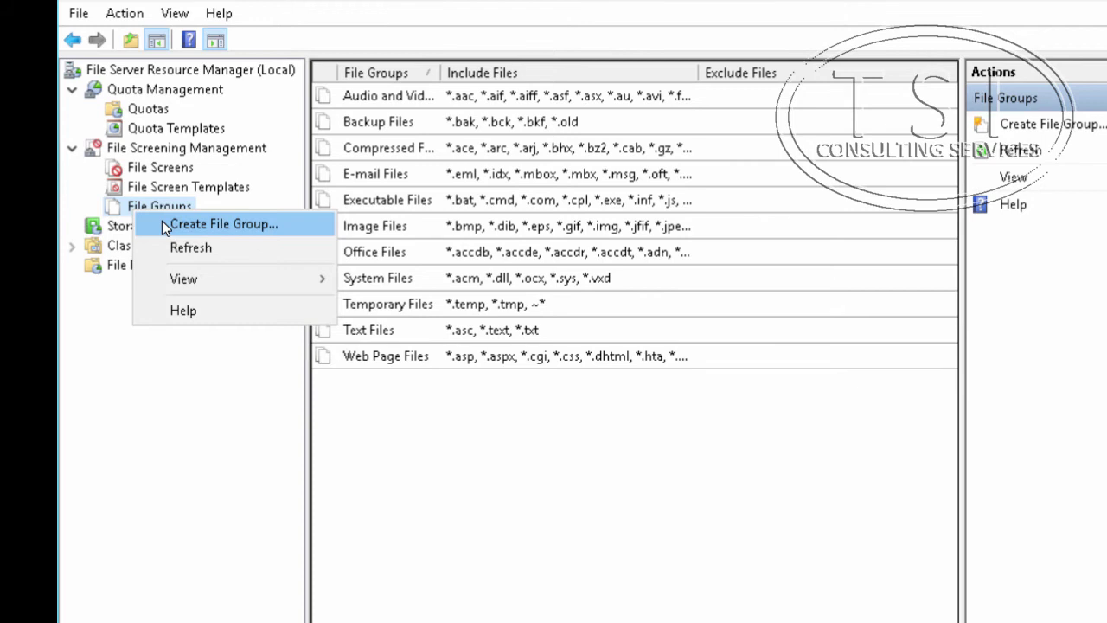
pyautogui.click(162, 222)
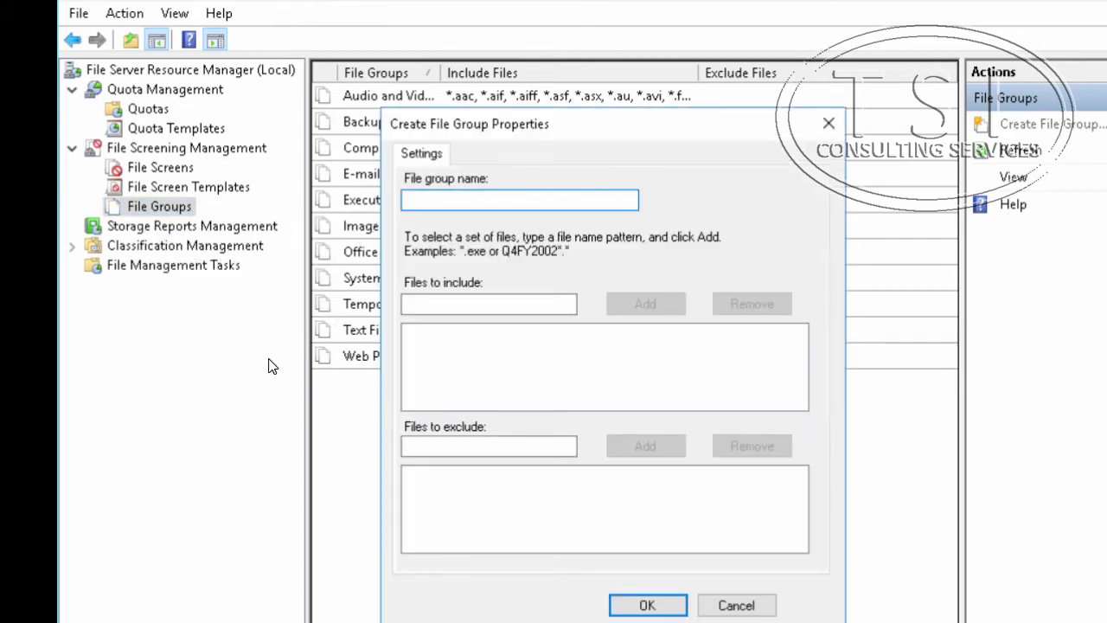
pyautogui.write('Adatum Media F')
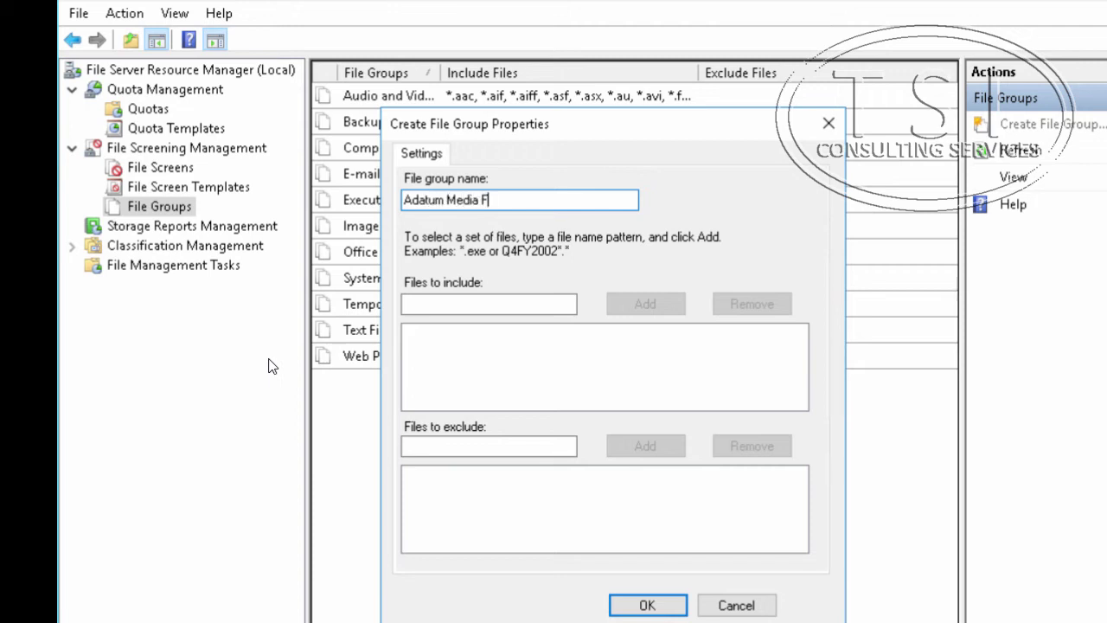
pyautogui.write('iles Grou')
pyautogui.write('p')
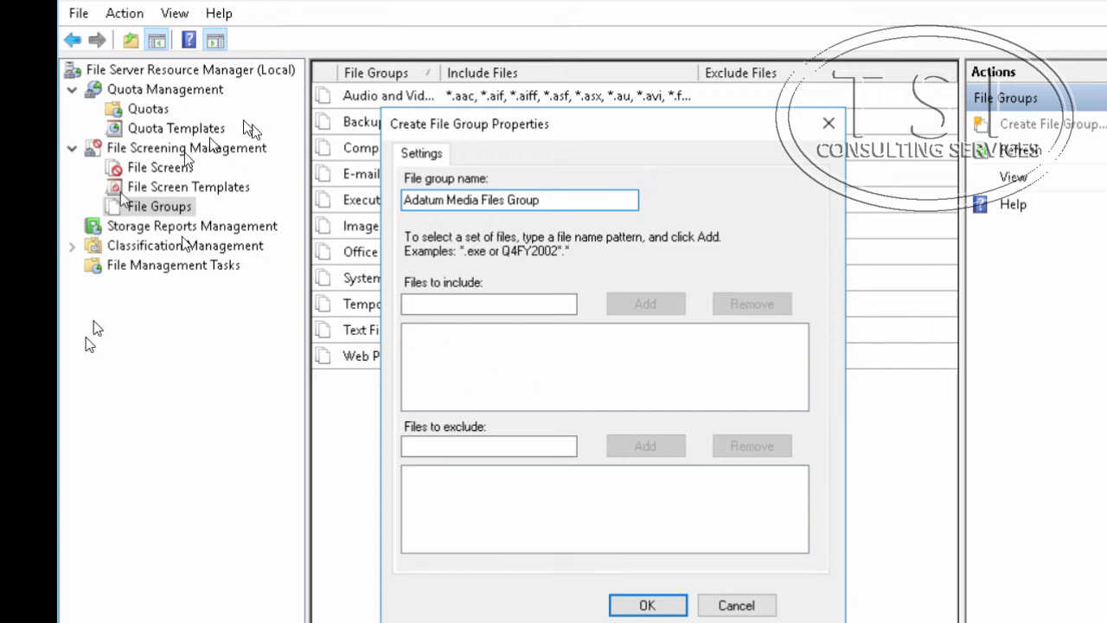
# Give the group the include pattern *.mp* and exclude pattern *.mpp, then save it.
pyautogui.click(459, 299)
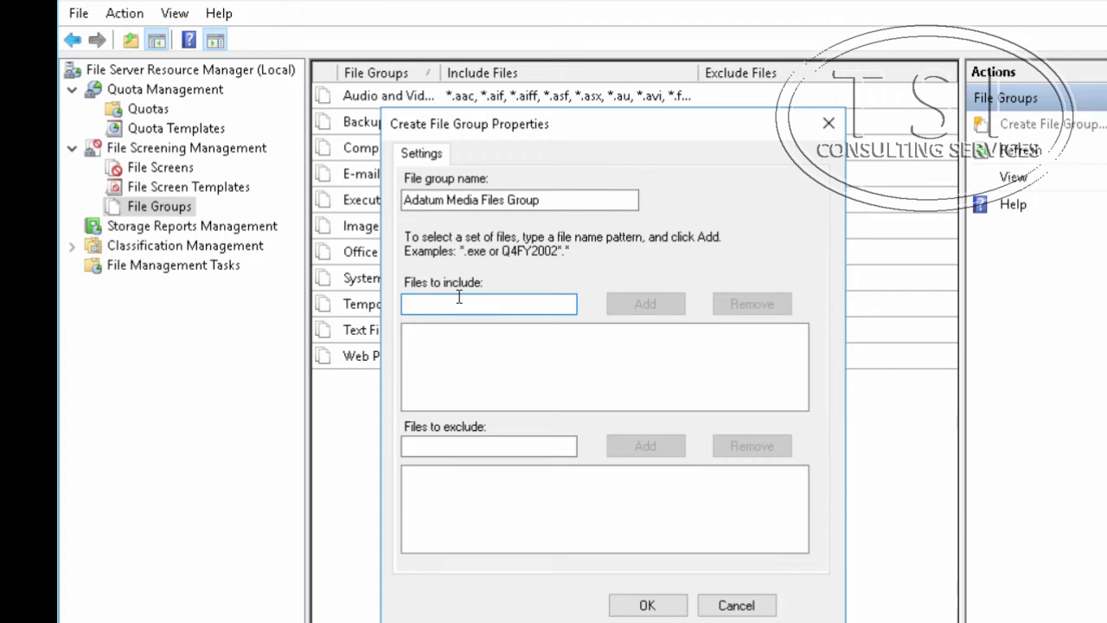
pyautogui.write('*.mp*')
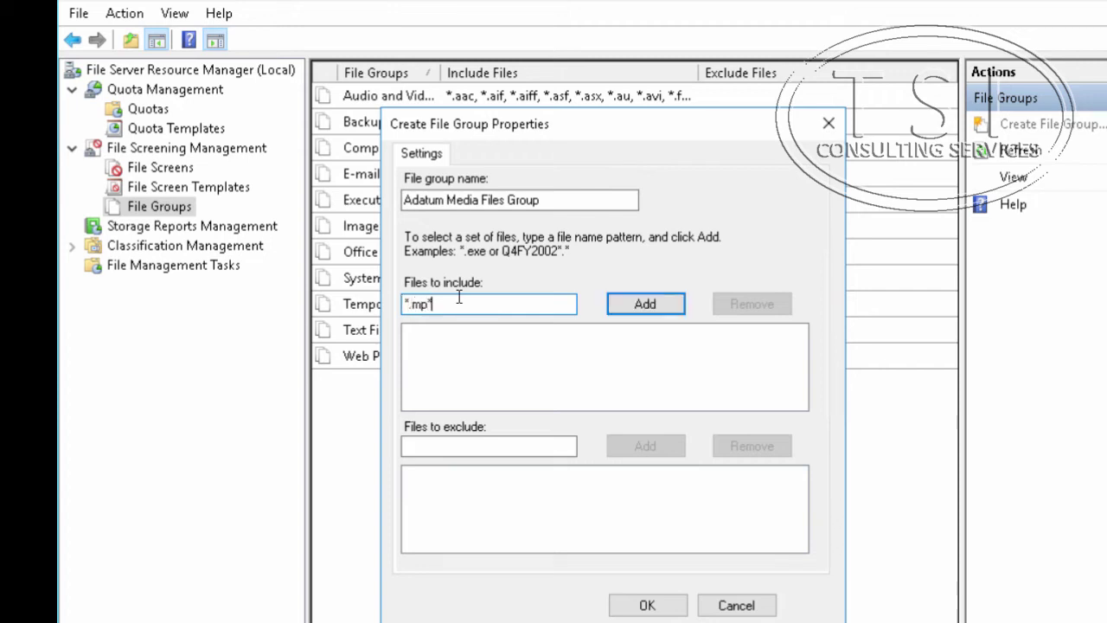
pyautogui.click(629, 316)
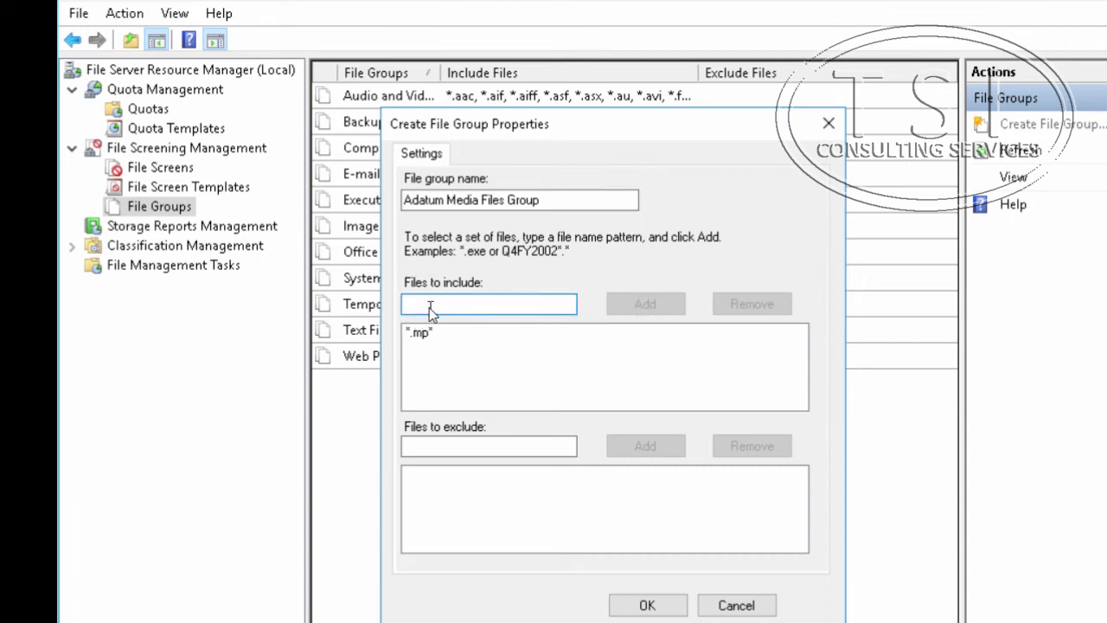
pyautogui.click(419, 448)
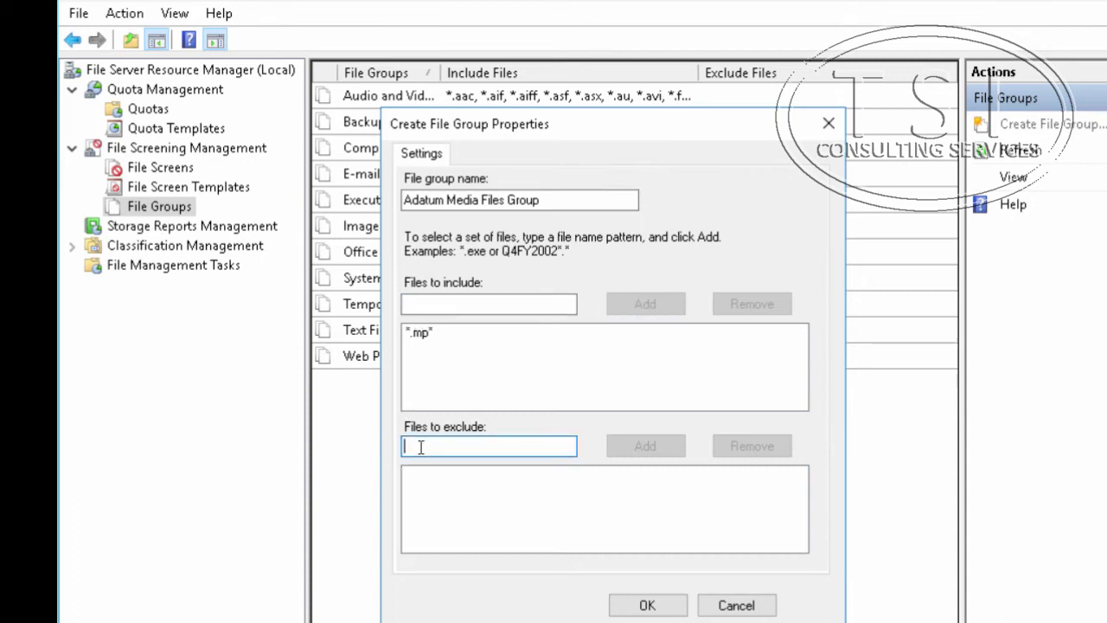
pyautogui.write('*.mpp')
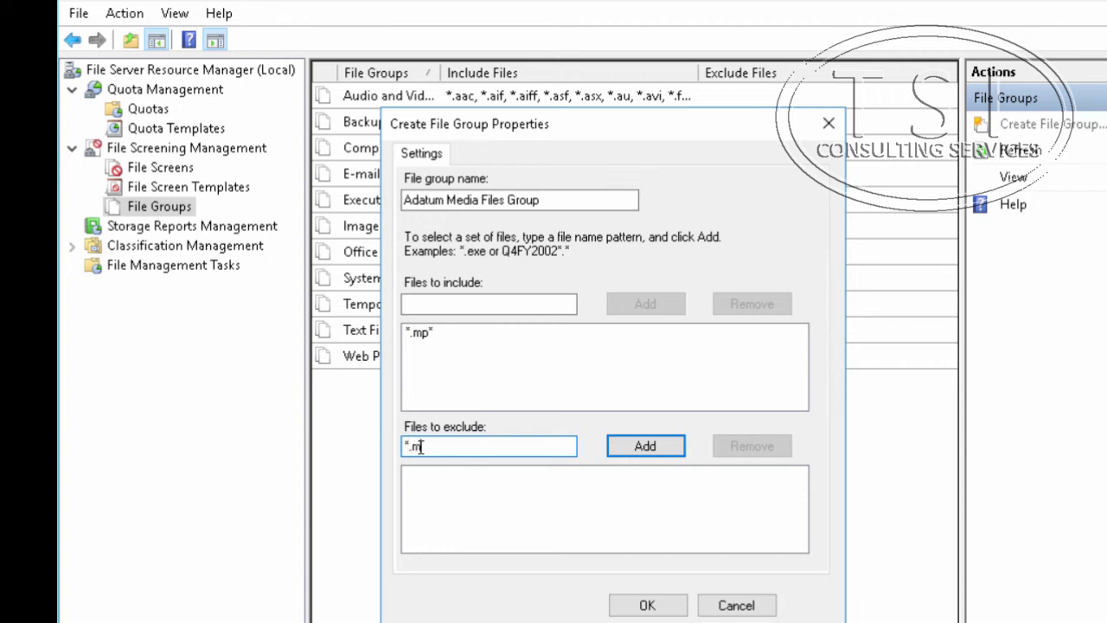
pyautogui.click(629, 450)
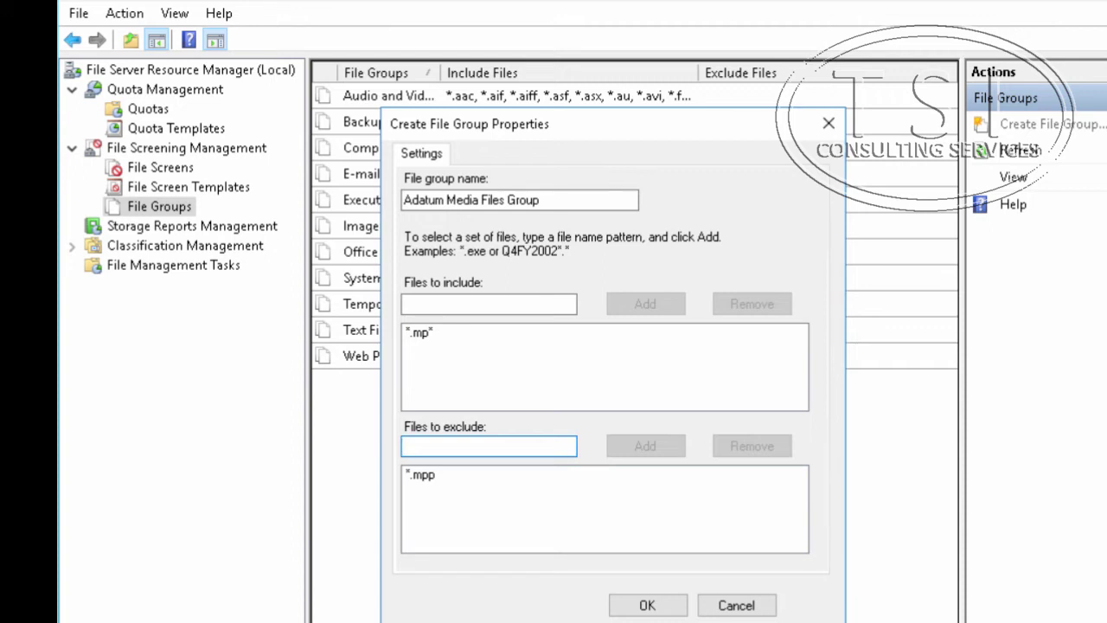
pyautogui.click(650, 608)
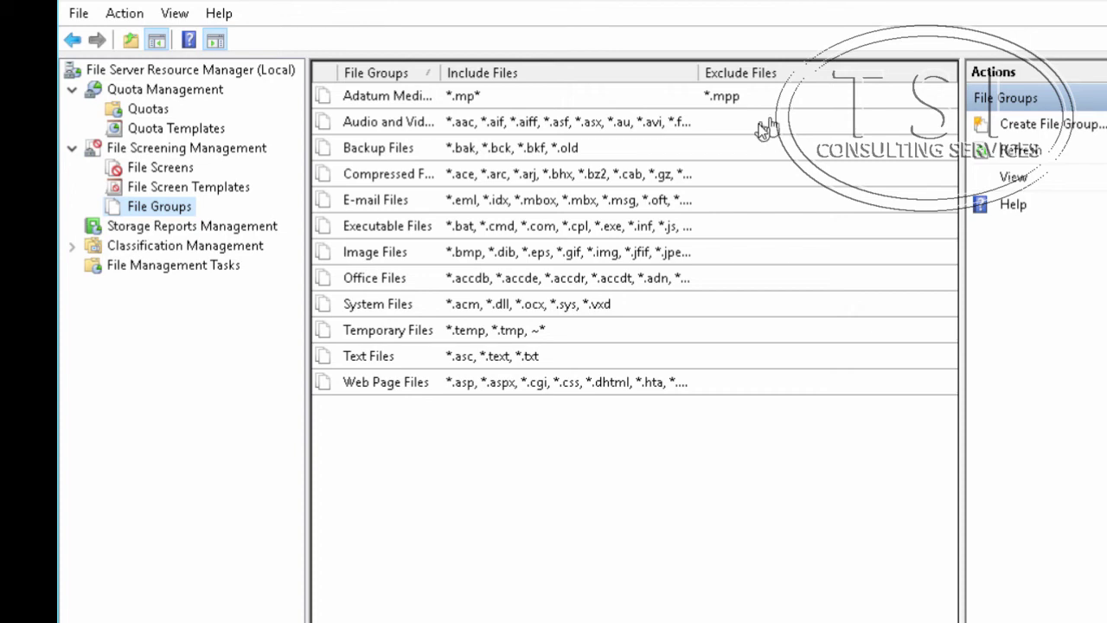
# Switch the Block Audio and Video Files template from Audio and Video Files to Adatum Media Files Group, updating derived screens.
pyautogui.click(171, 190)
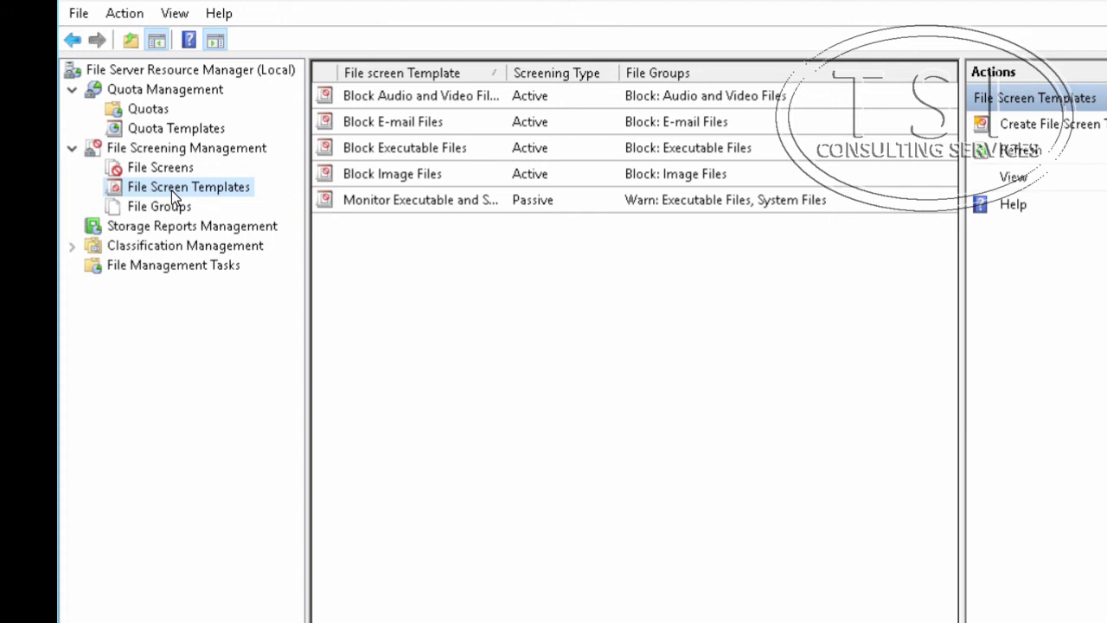
pyautogui.rightClick(412, 98)
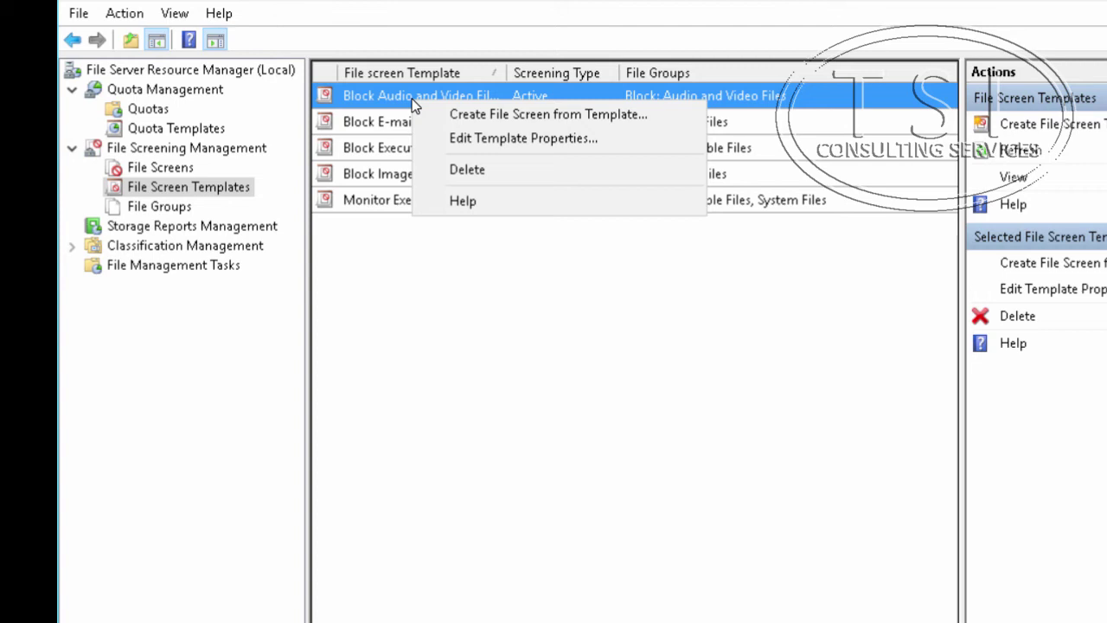
pyautogui.click(472, 134)
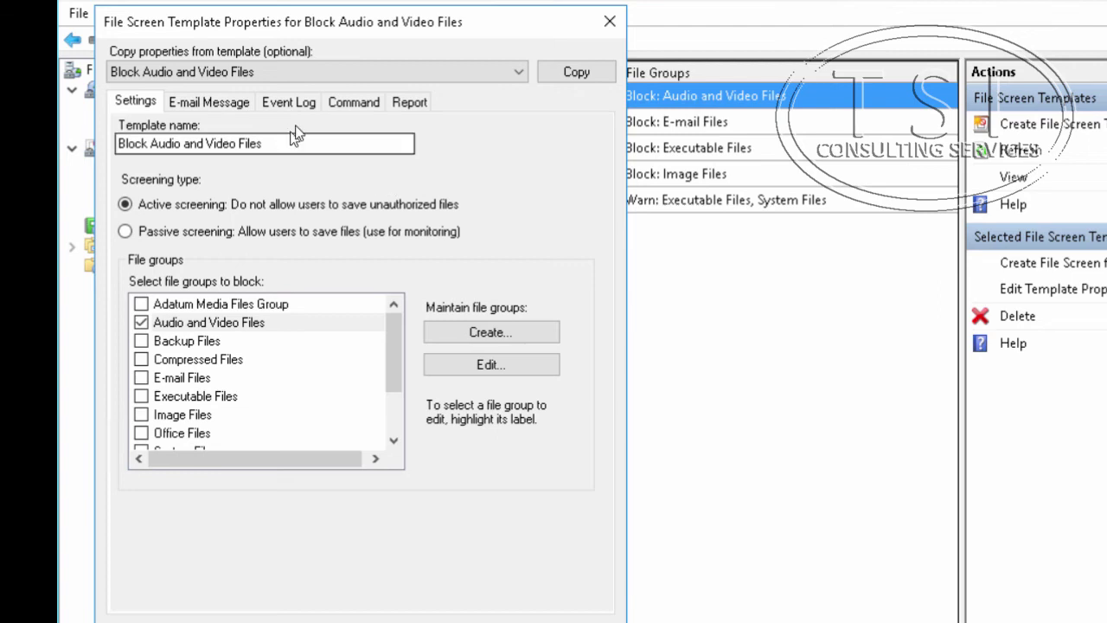
pyautogui.click(141, 340)
pyautogui.click(141, 341)
pyautogui.click(141, 323)
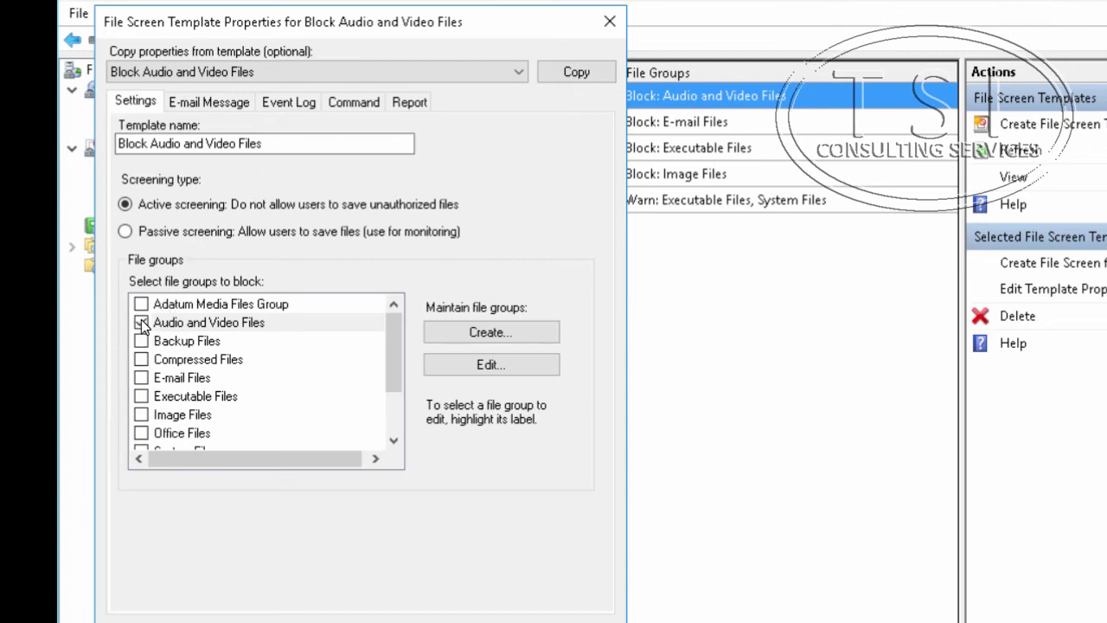
pyautogui.click(141, 320)
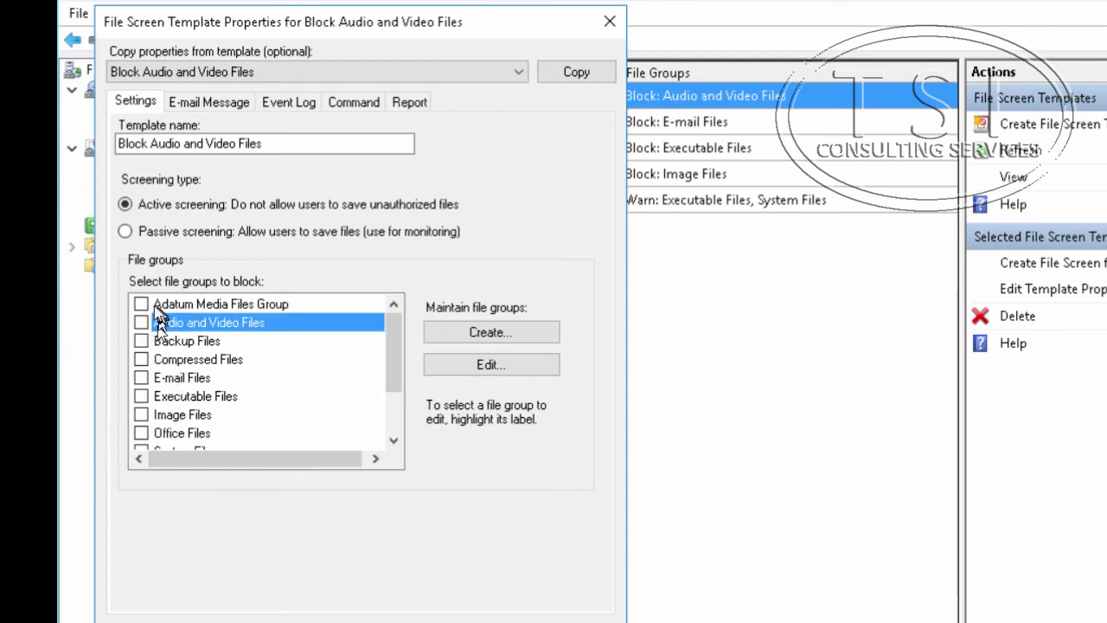
pyautogui.click(144, 300)
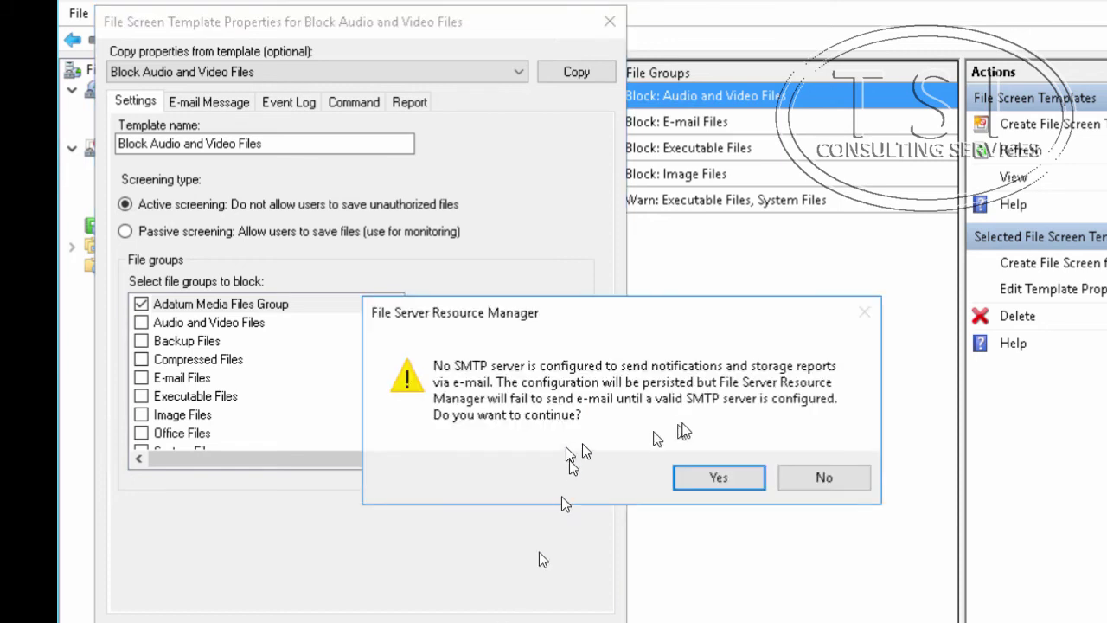
pyautogui.click(711, 475)
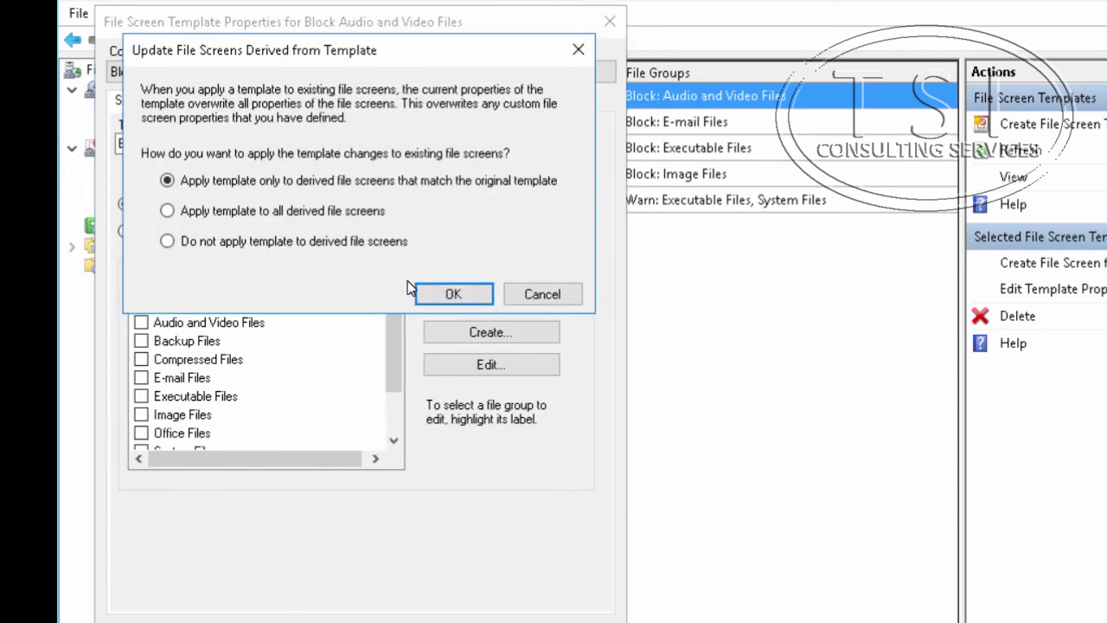
pyautogui.click(453, 294)
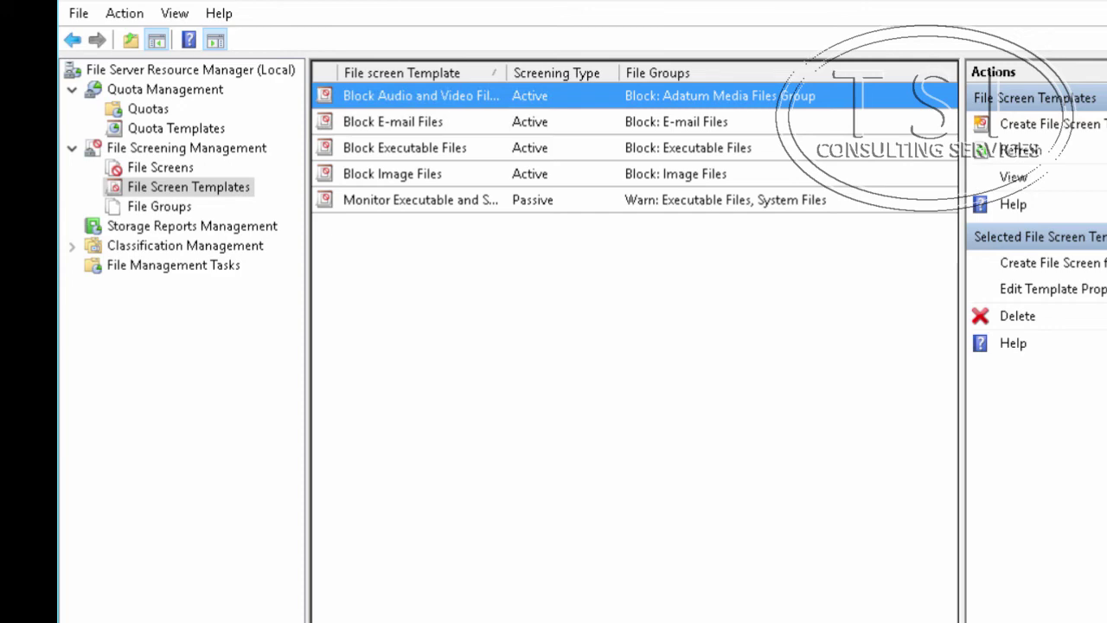
pyautogui.hotkey('alt', 'Tab')
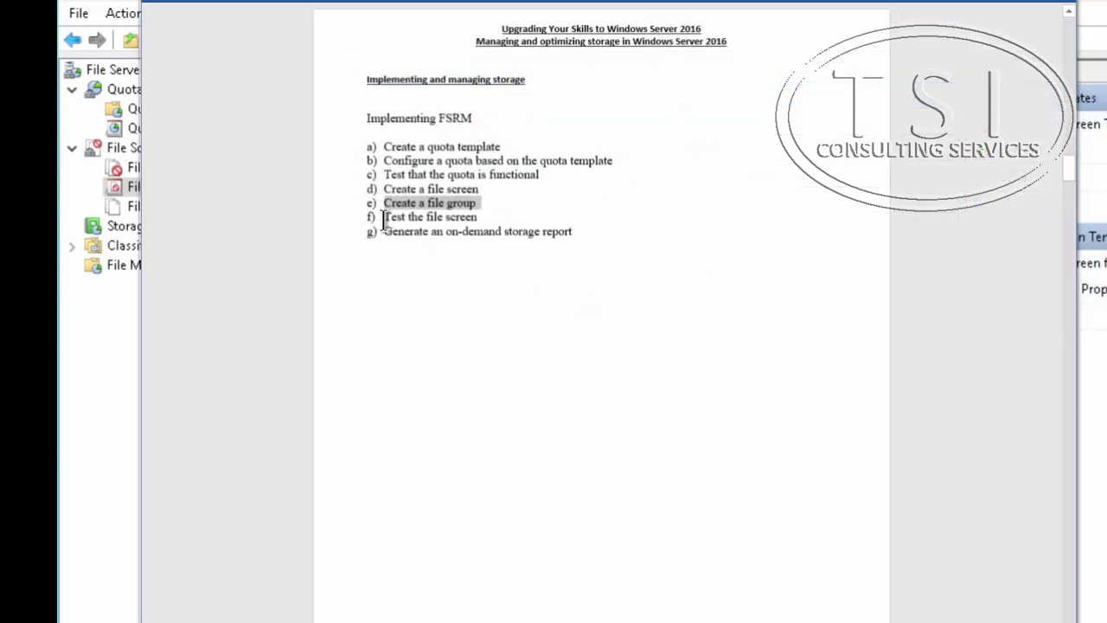
pyautogui.moveTo(384, 216); pyautogui.dragTo(477, 216)
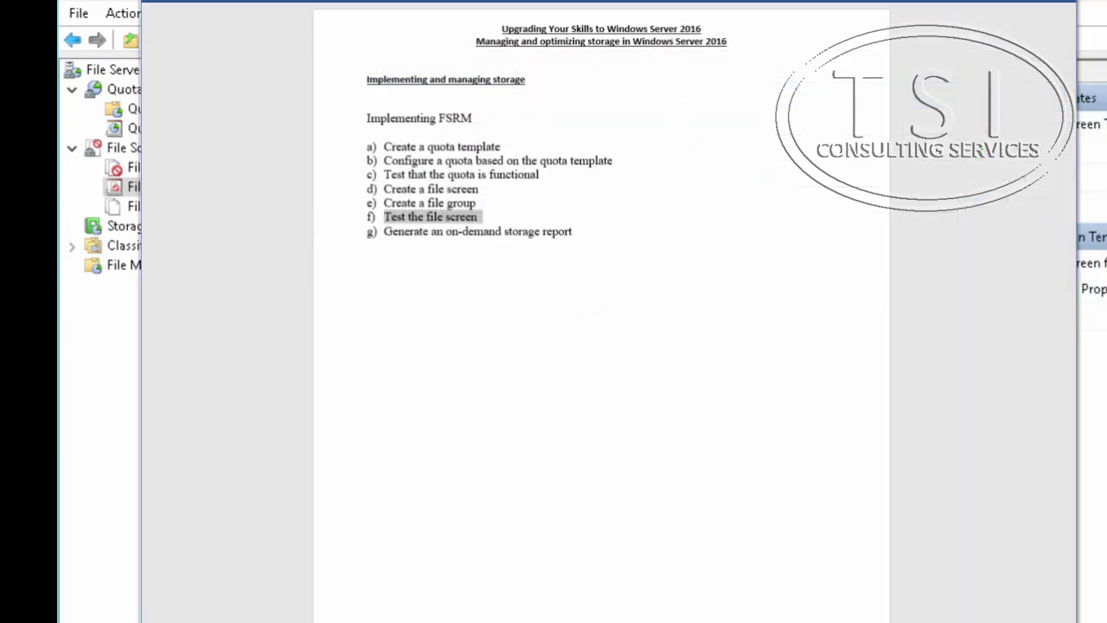
pyautogui.hotkey('alt', 'Tab')
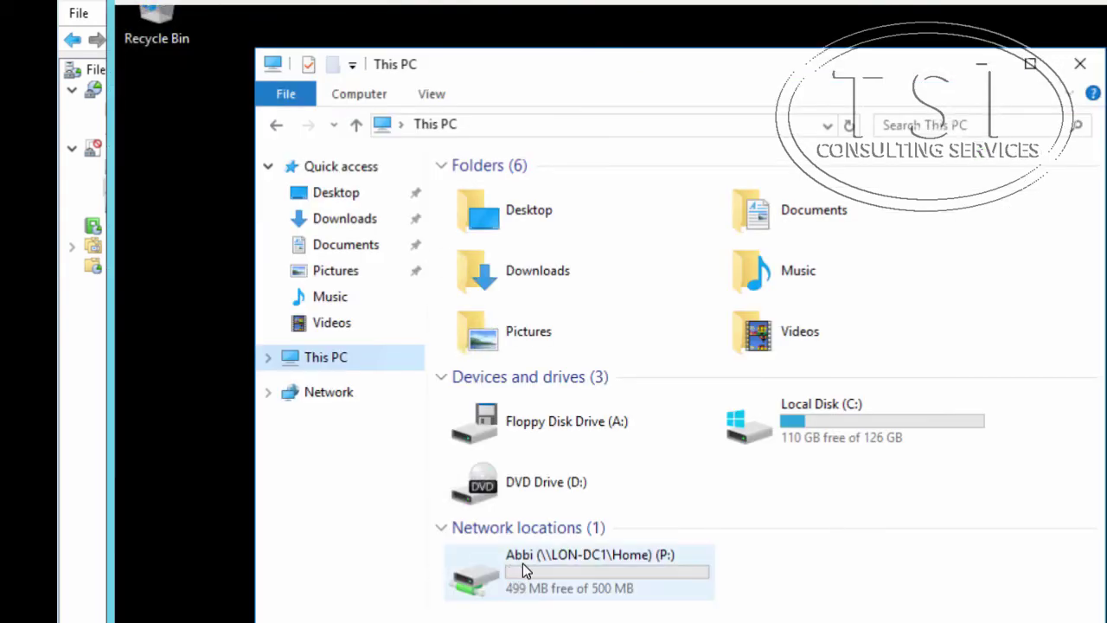
pyautogui.click(522, 567)
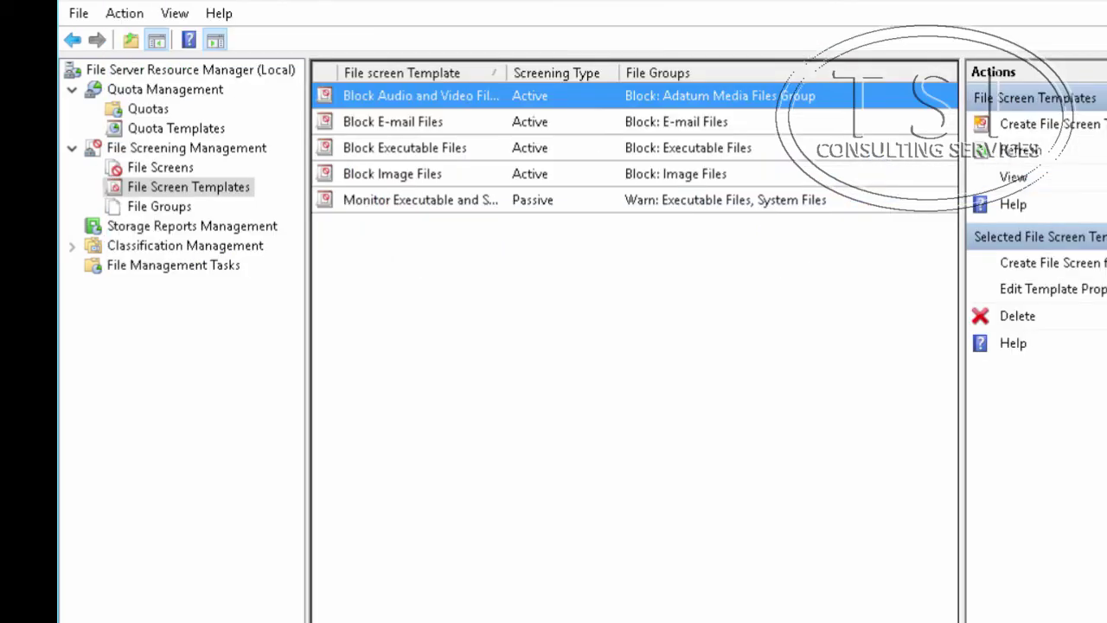
# Set up an immediate storage report with File Screening Audit selected.
pyautogui.click(151, 227)
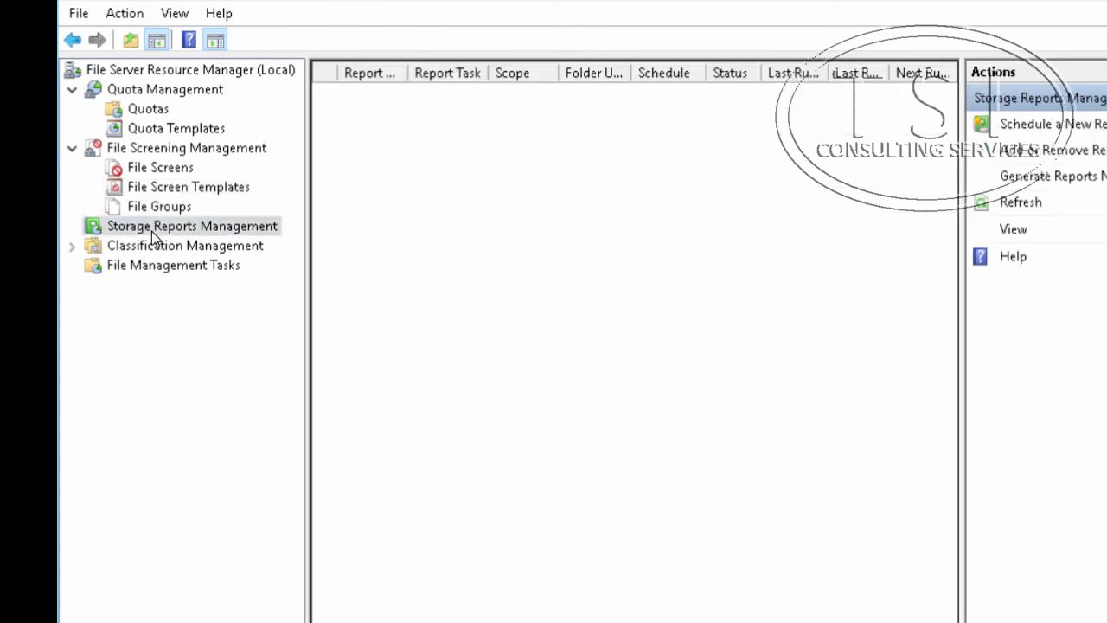
pyautogui.click(1084, 179)
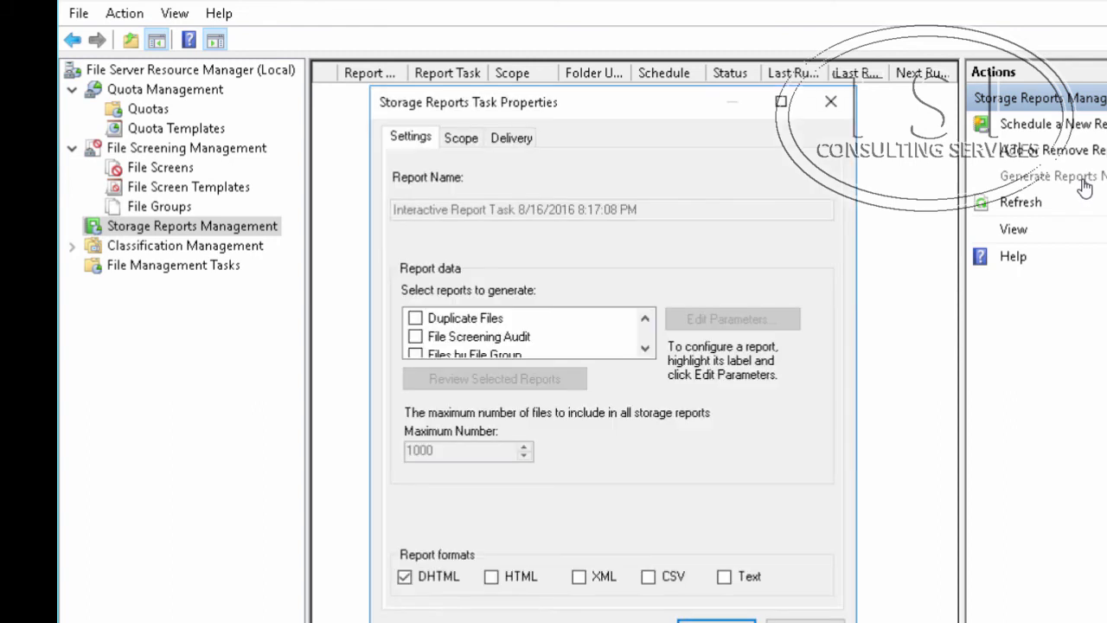
pyautogui.scroll(-1, 438, 333)
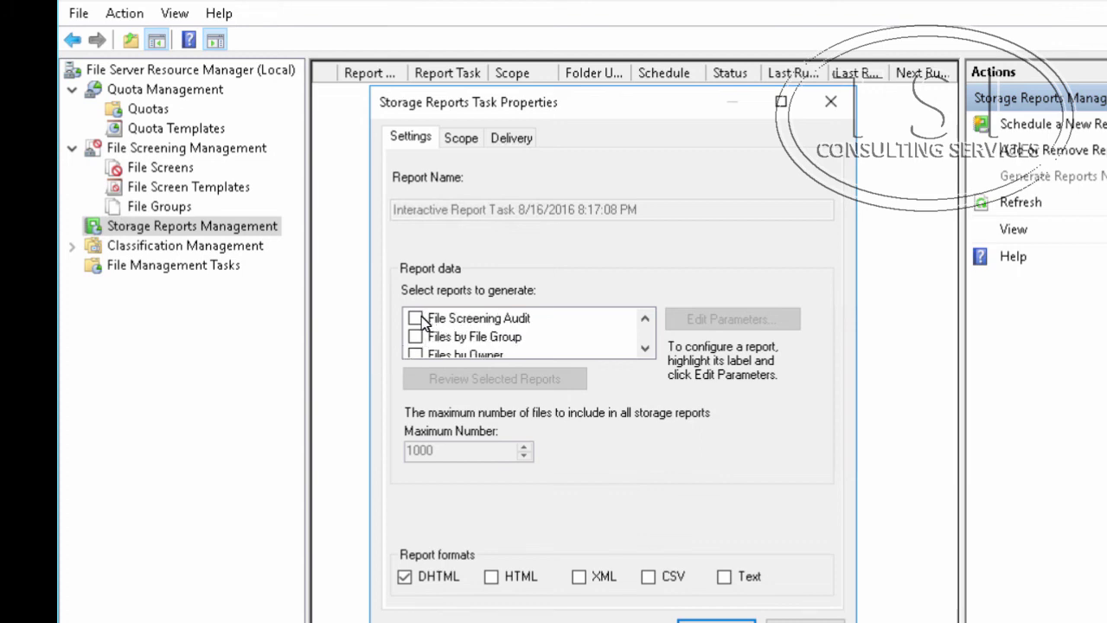
pyautogui.click(415, 319)
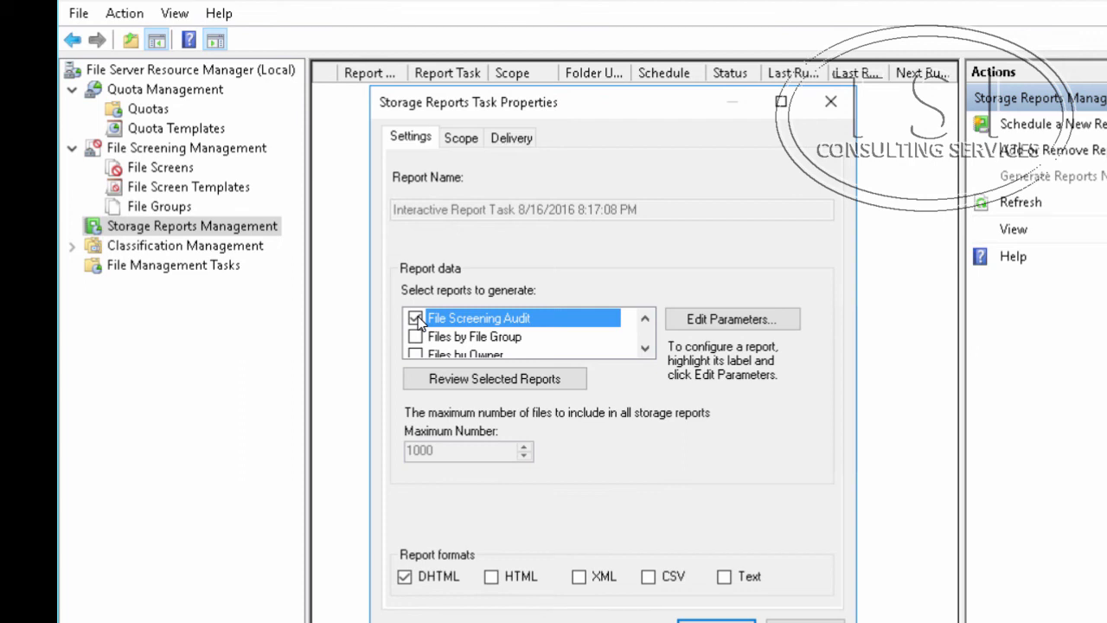
# Scope the report to E:\Labfiles\Mod05\Home and generate it, waiting to display the results.
pyautogui.click(465, 143)
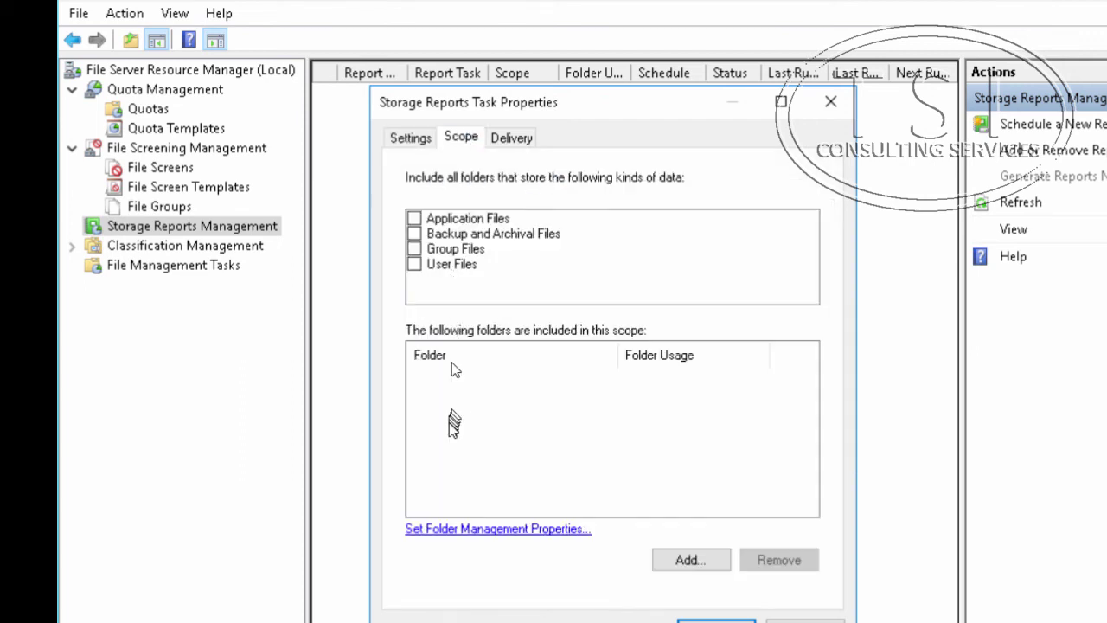
pyautogui.click(683, 561)
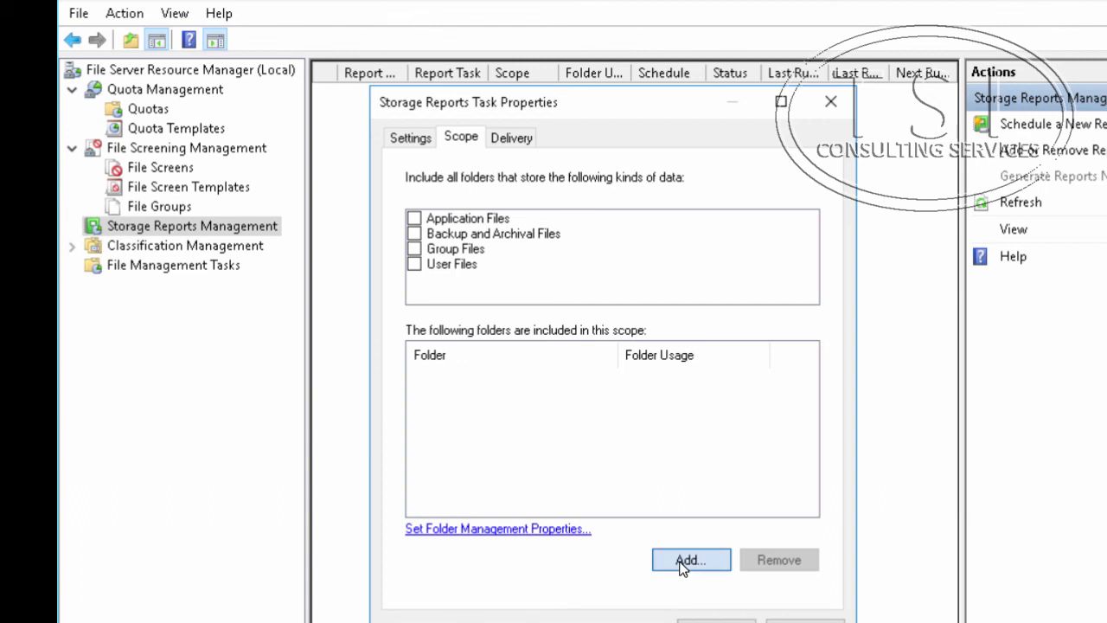
pyautogui.click(683, 561)
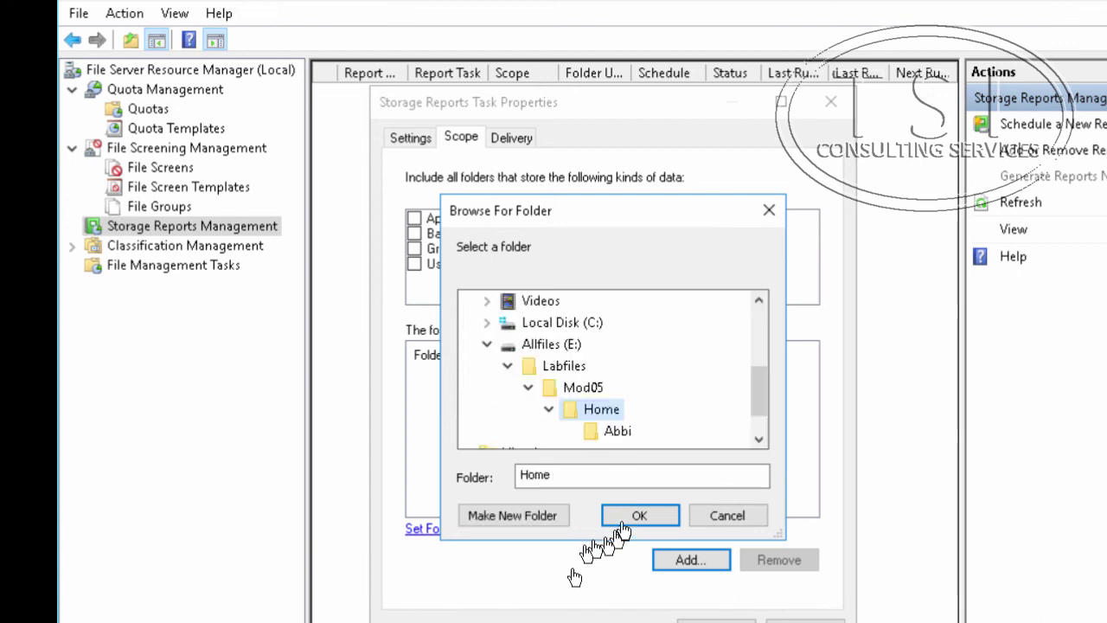
pyautogui.click(639, 514)
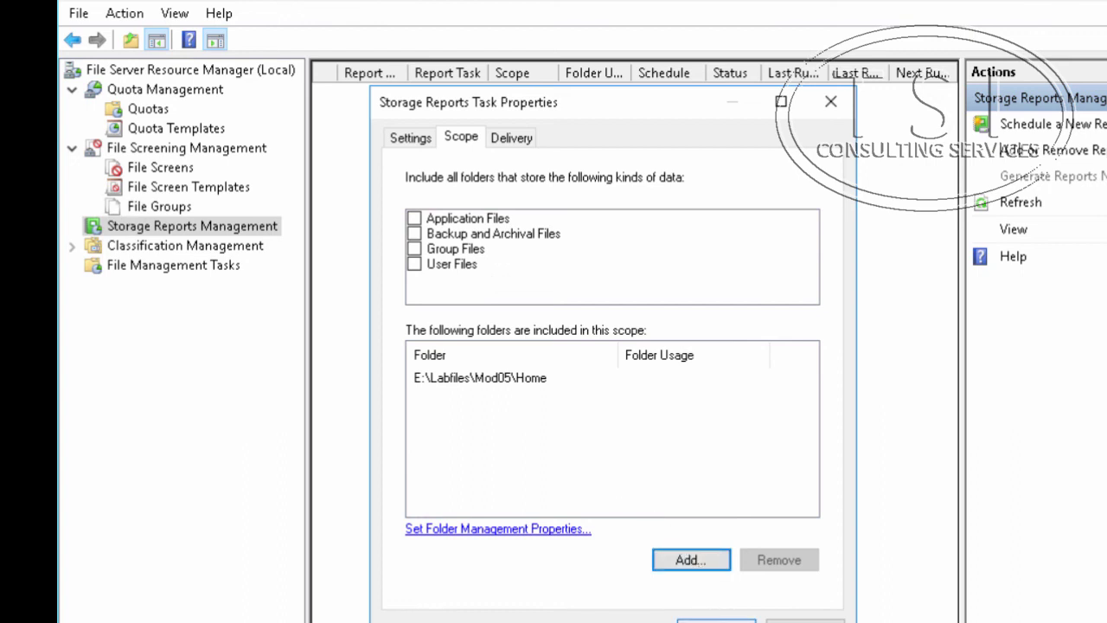
pyautogui.click(716, 620)
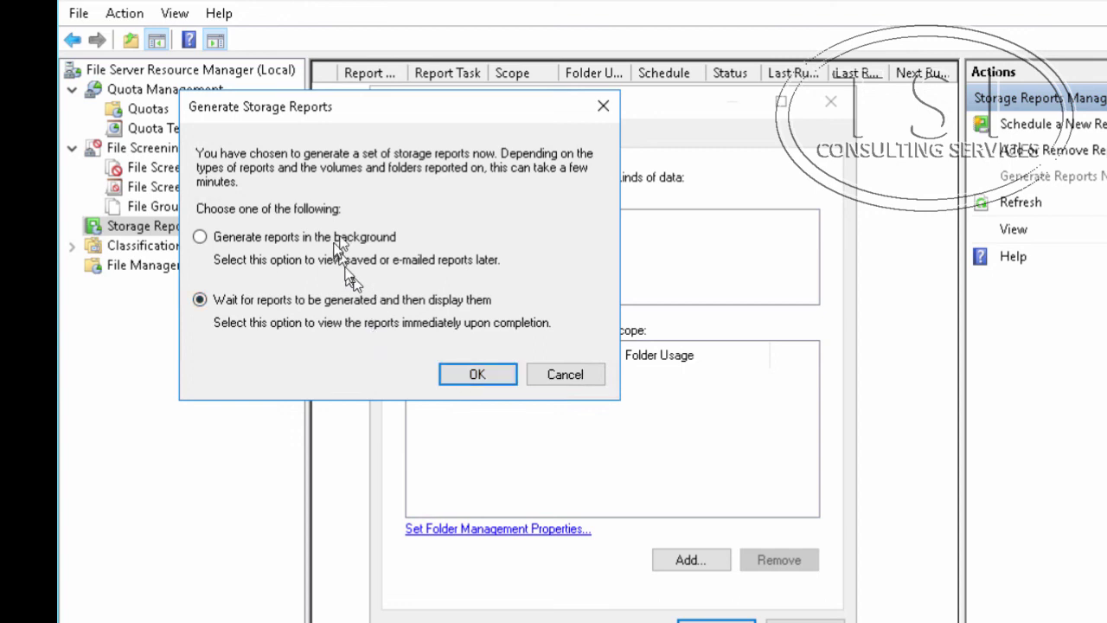
pyautogui.click(474, 375)
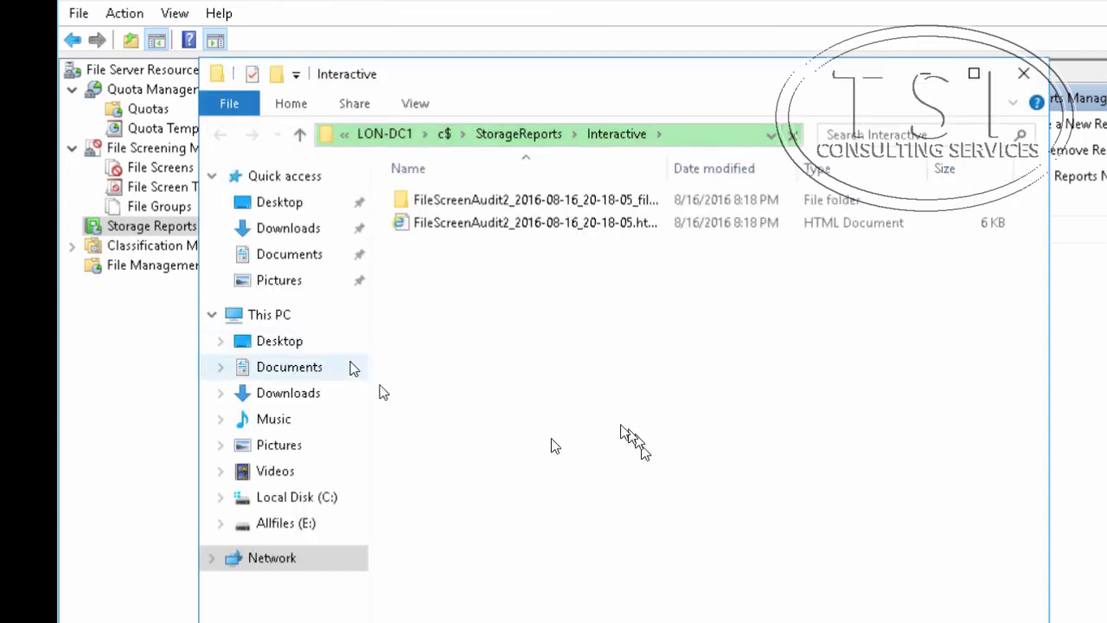
# View the FileScreenAudit report showing two blocked musicfile.mp3 saves, then return to the Word task list.
pyautogui.doubleClick(578, 223)
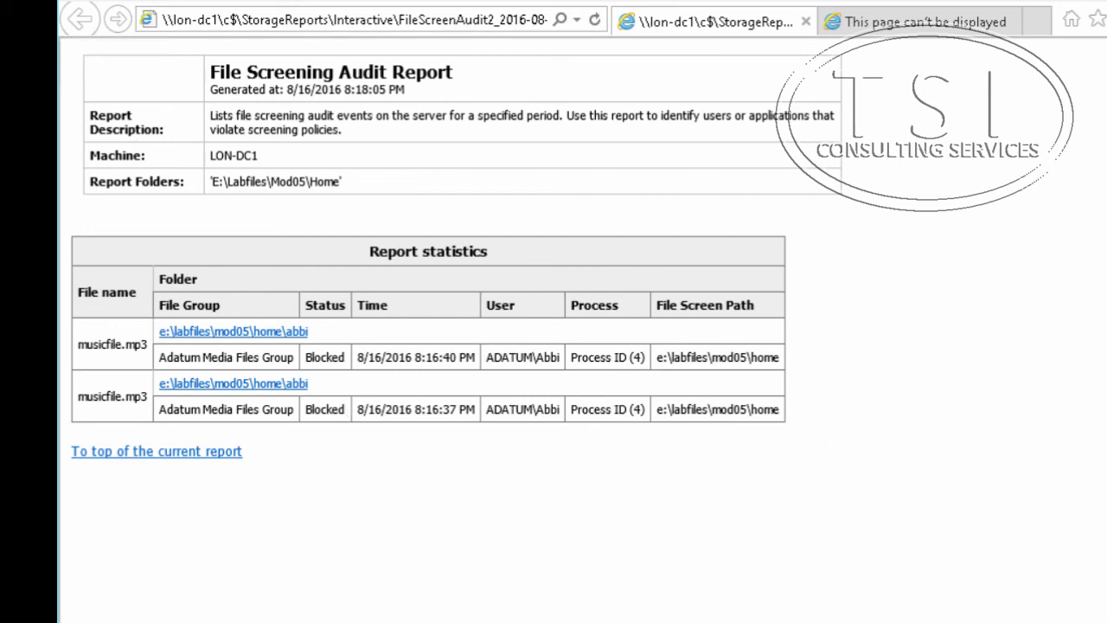
pyautogui.hotkey('alt', 'Tab')
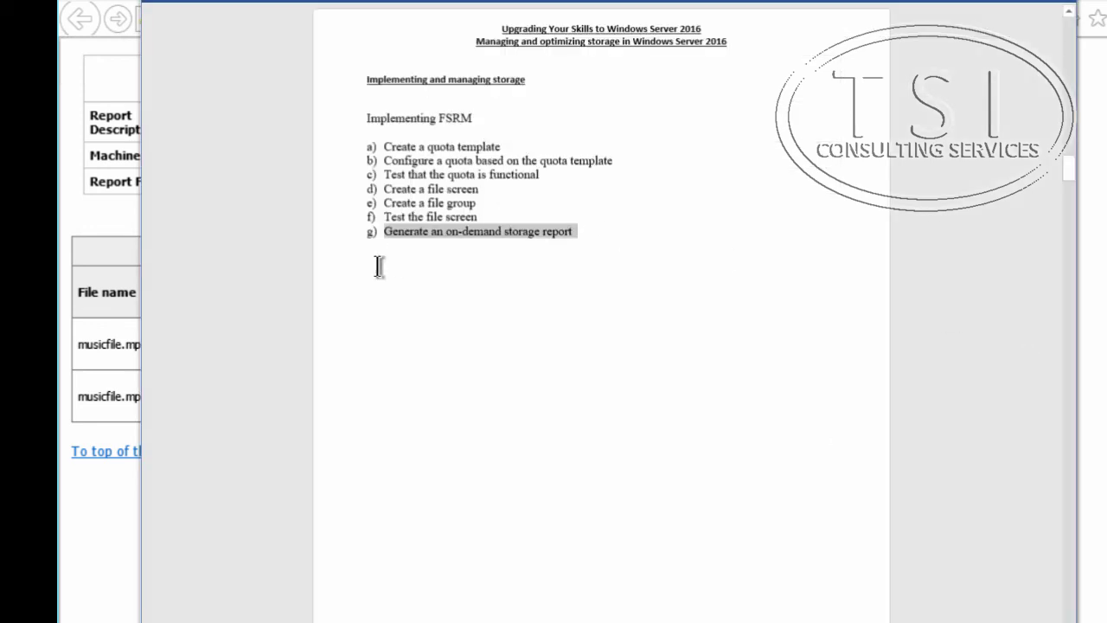